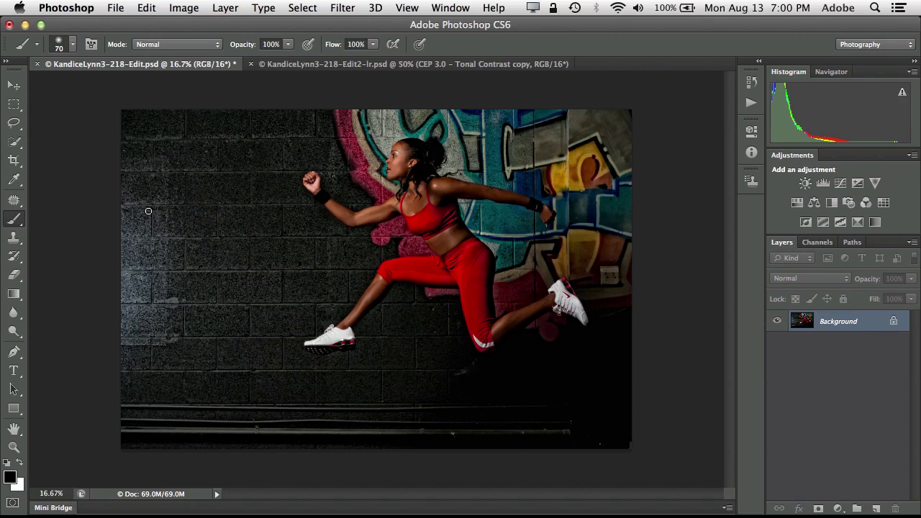
With Quick Selection, brush a selection over the runner's head, torso, shoulder and rear calf.
left_click(14, 143)
mouse_move(412, 172)
left_mouse_down()
mouse_move(417, 160)
mouse_move(425, 215)
mouse_move(453, 246)
mouse_move(481, 344)
mouse_move(567, 291)
mouse_move(555, 257)
mouse_move(486, 232)
mouse_move(503, 261)
mouse_move(502, 302)
mouse_move(514, 292)
left_mouse_up()
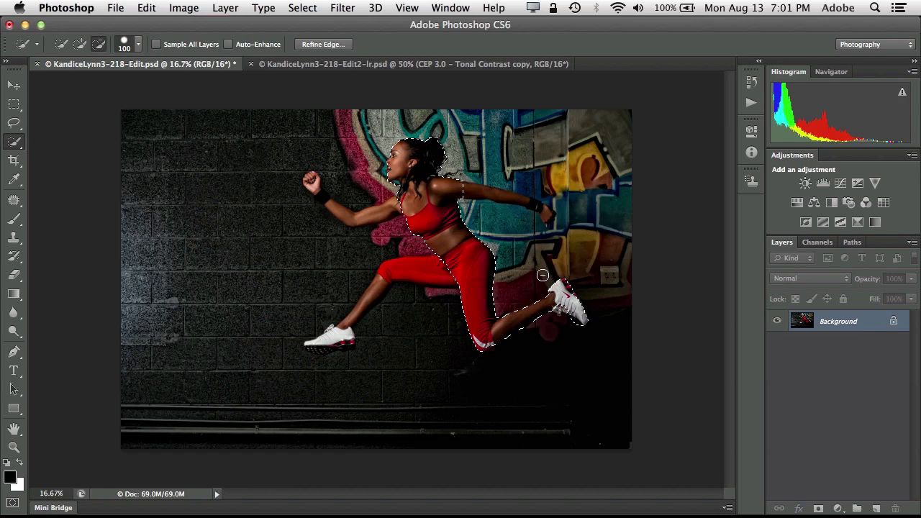
mouse_move(445, 190)
left_mouse_down()
mouse_move(545, 215)
mouse_move(554, 192)
mouse_move(525, 175)
mouse_move(548, 173)
mouse_move(523, 171)
left_mouse_up()
Add the raised arm to the selection, using Alt to trim stray background near the face.
key("alt")
key("alt")
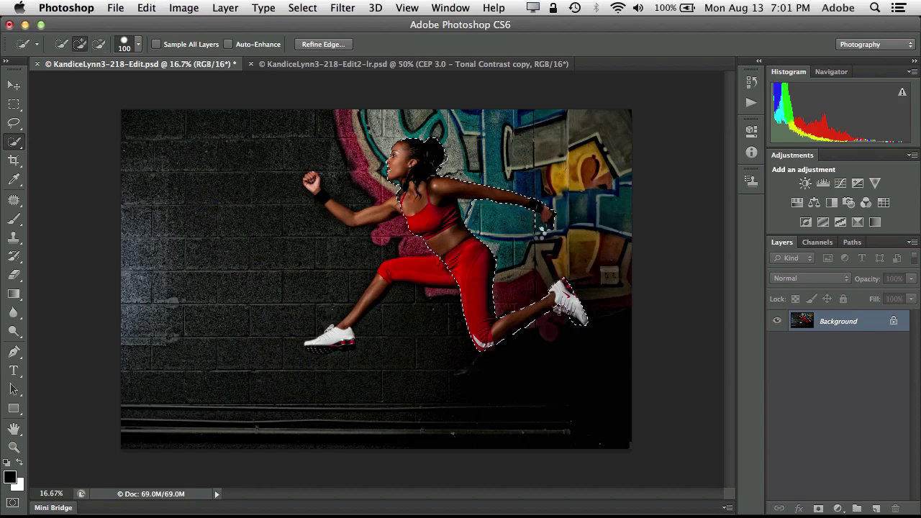
key("alt")
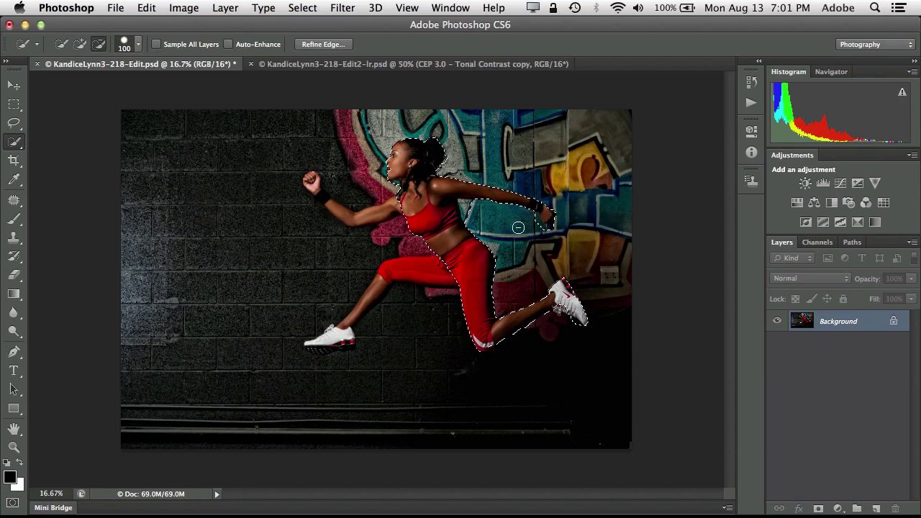
key("alt")
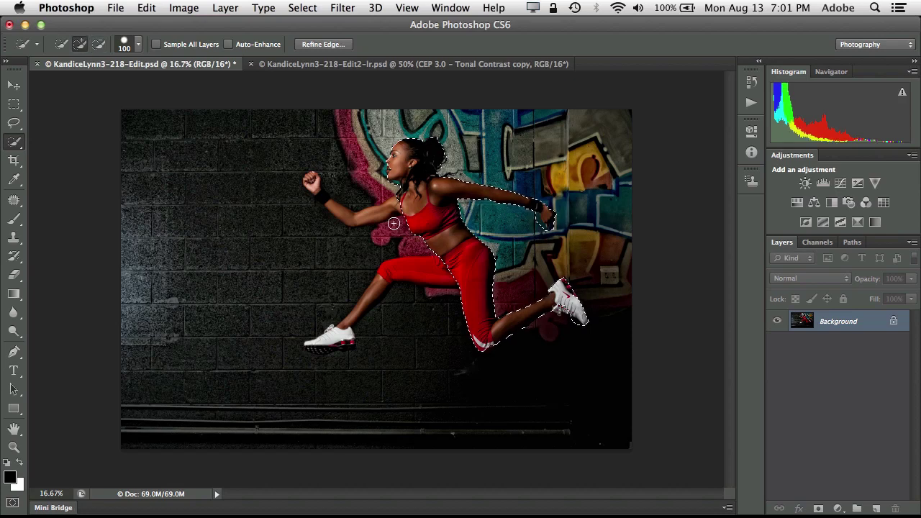
mouse_move(376, 213)
left_mouse_down()
mouse_move(354, 217)
mouse_move(314, 189)
mouse_move(329, 193)
mouse_move(329, 179)
mouse_move(346, 190)
left_mouse_up()
key("alt")
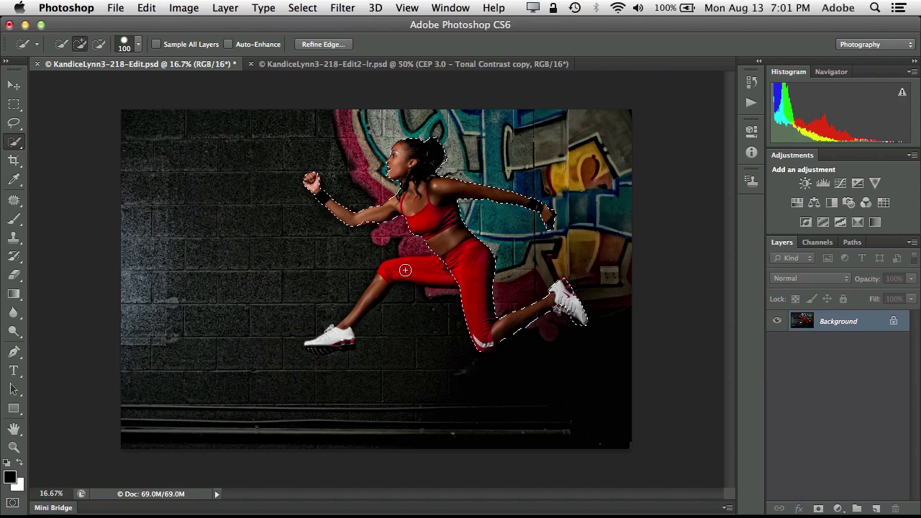
Add the lower leg and sneaker, then subtract background near the rear sole and the pink wall under the arm.
mouse_move(407, 273)
left_mouse_down()
mouse_move(337, 334)
mouse_move(306, 344)
mouse_move(344, 339)
mouse_move(354, 306)
mouse_move(367, 302)
mouse_move(351, 319)
mouse_move(371, 300)
mouse_move(346, 328)
left_mouse_up()
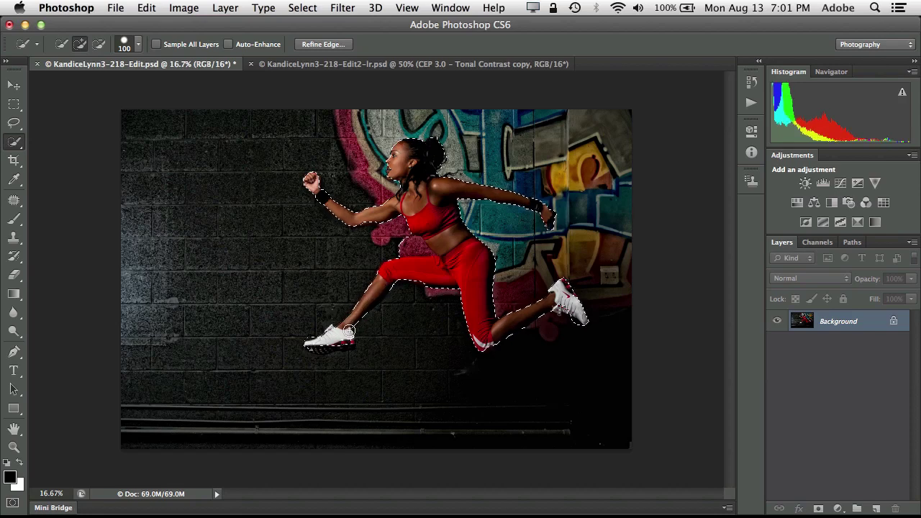
key("alt")
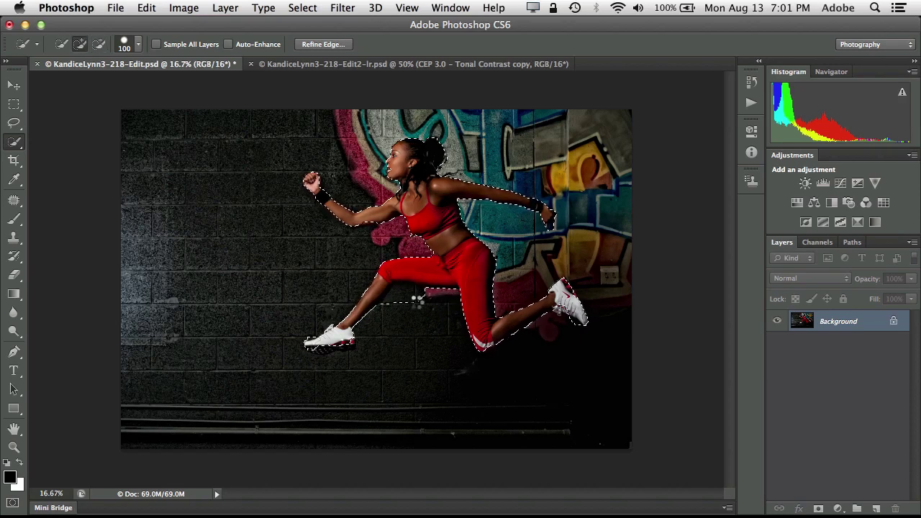
key("alt")
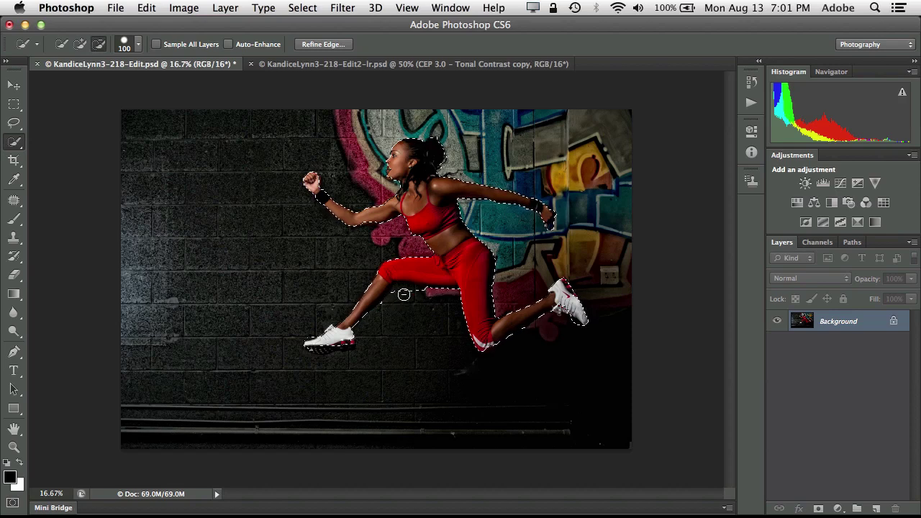
left_click(319, 353, "alt")
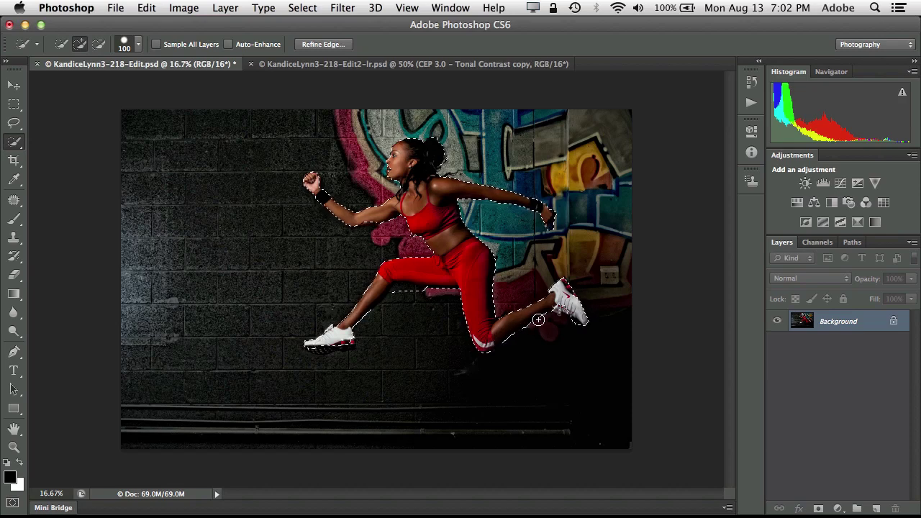
key("alt")
key("alt")
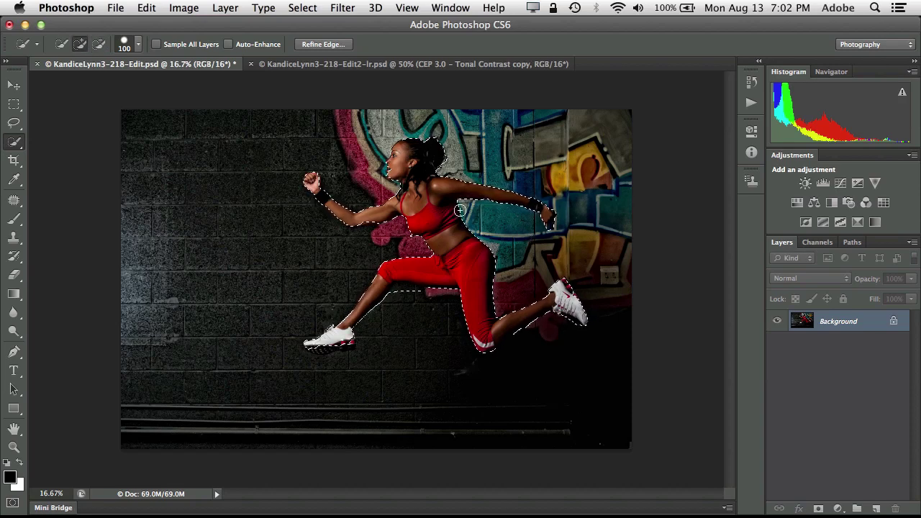
key("alt")
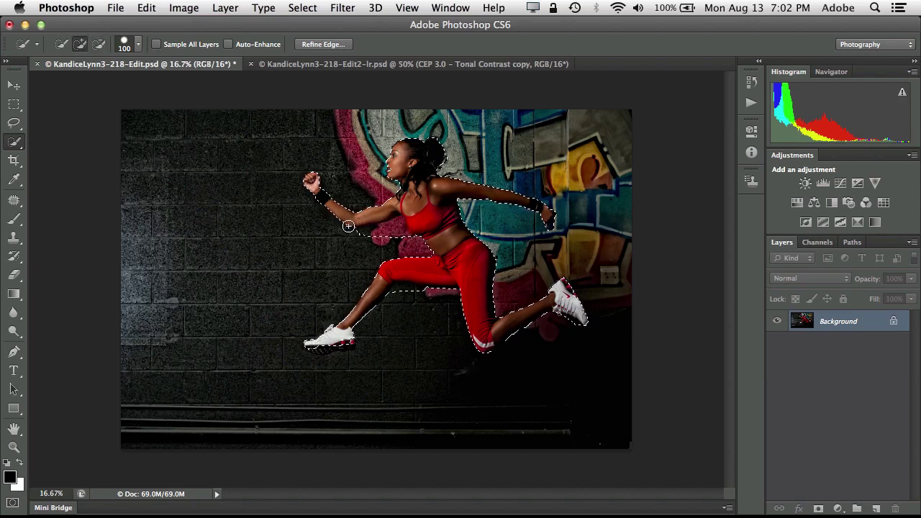
left_click_drag(376, 233, 351, 241)
In Refine Edge, enable Smart Radius at 2 px and Decontaminate Colors.
left_click(324, 44)
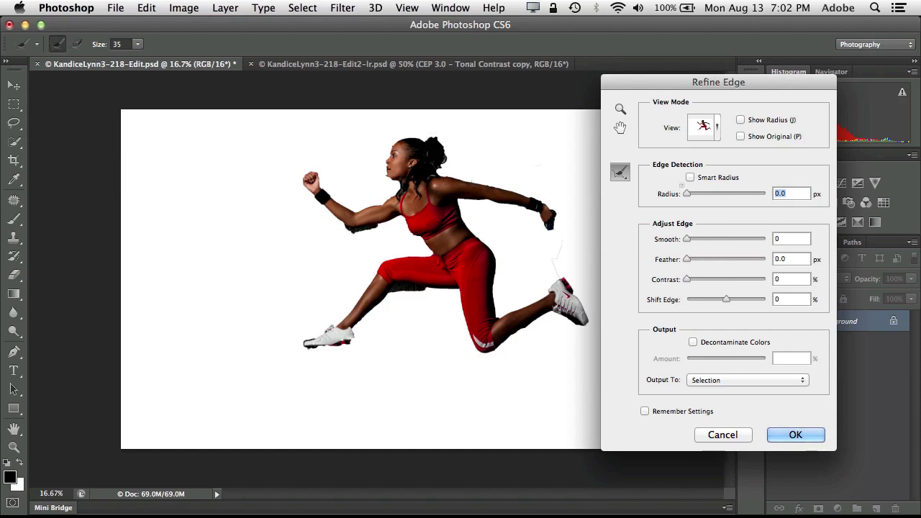
left_click(690, 178)
left_click_drag(687, 197, 695, 196)
left_click(693, 342)
left_click_drag(718, 364, 734, 363)
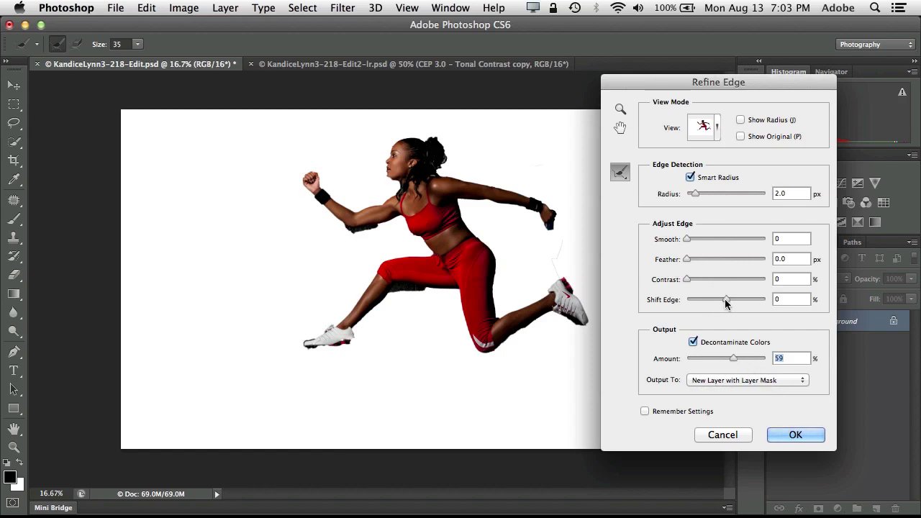
Set Shift Edge -5, Feather 2.5, Smooth 11 and Contrast 15.
left_click_drag(725, 303, 718, 302)
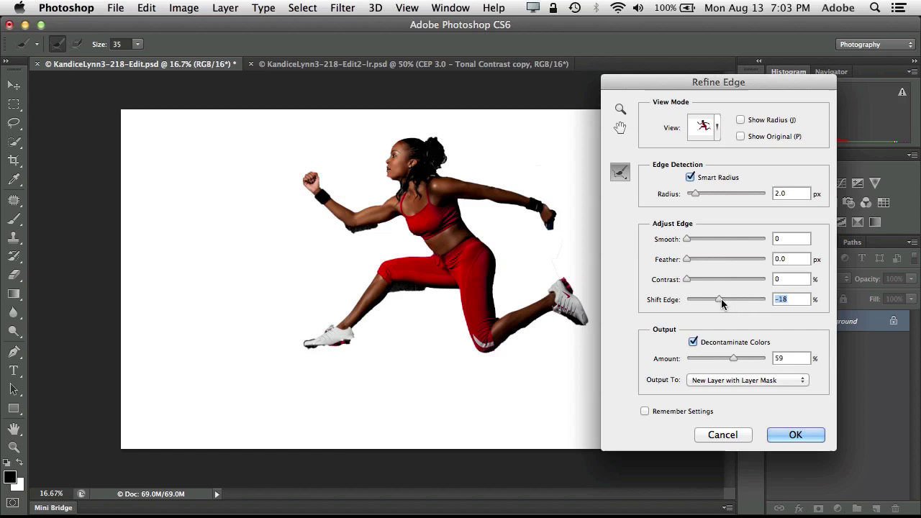
left_click_drag(721, 301, 731, 301)
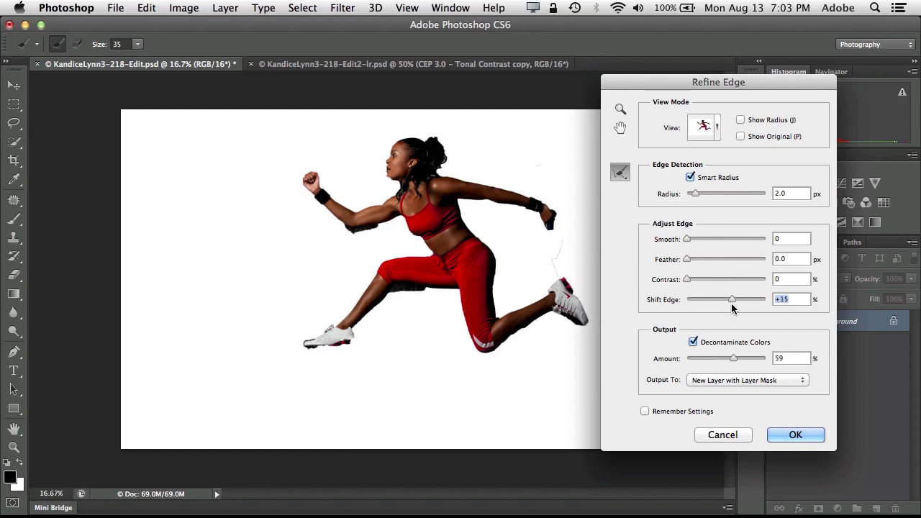
left_click_drag(731, 306, 724, 308)
left_click_drag(687, 259, 701, 260)
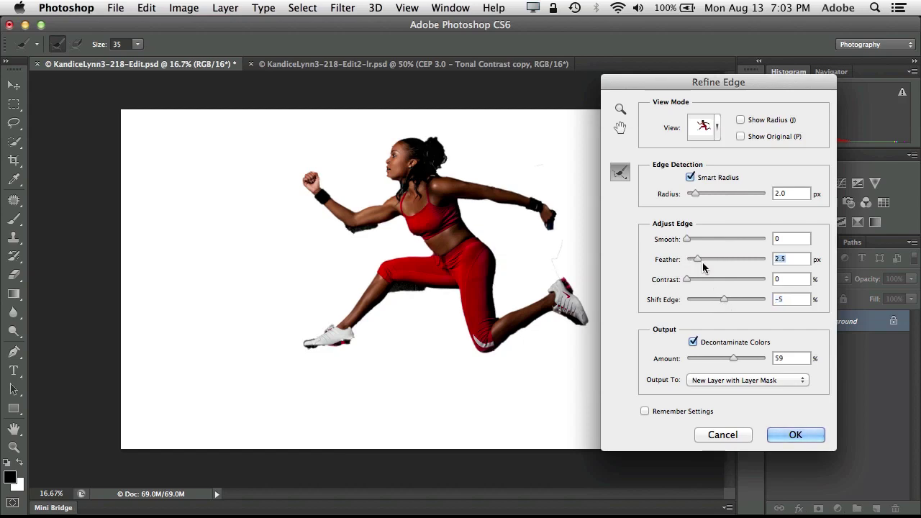
left_click_drag(688, 240, 696, 242)
left_click_drag(687, 280, 704, 281)
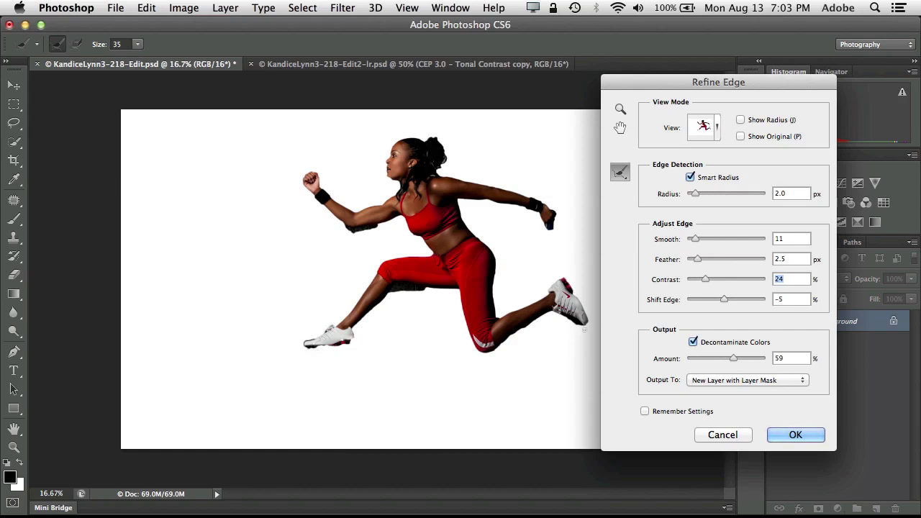
left_click_drag(706, 281, 699, 286)
Apply Refine Edge, hide the original Background layer, target the cutout's layer mask and switch to the Brush.
left_click(792, 435)
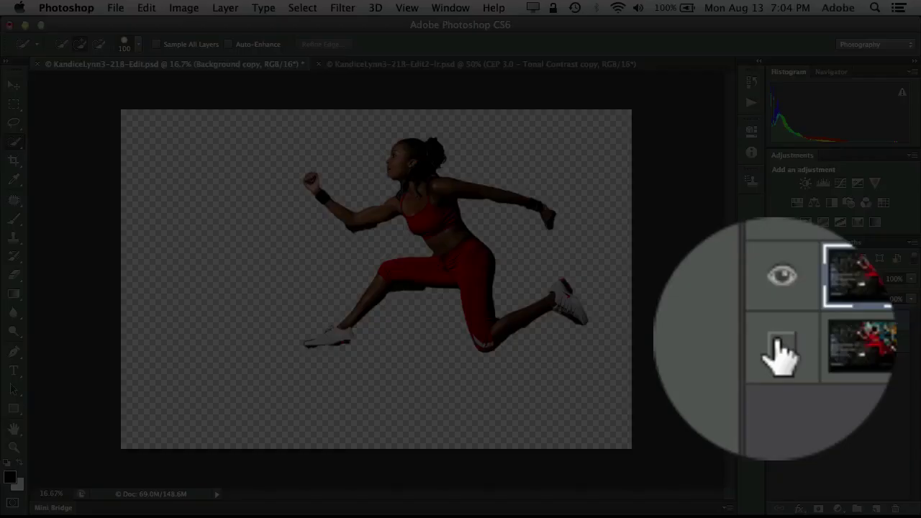
left_click(776, 344)
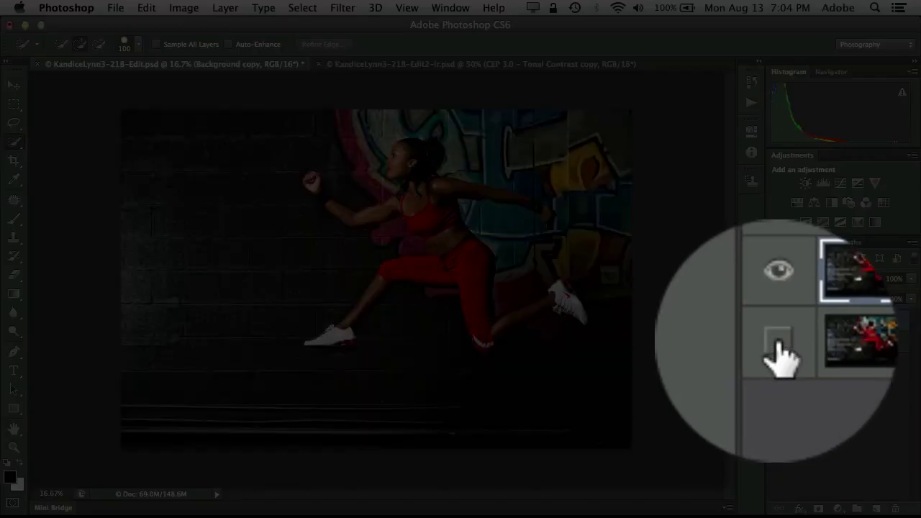
left_click(778, 349)
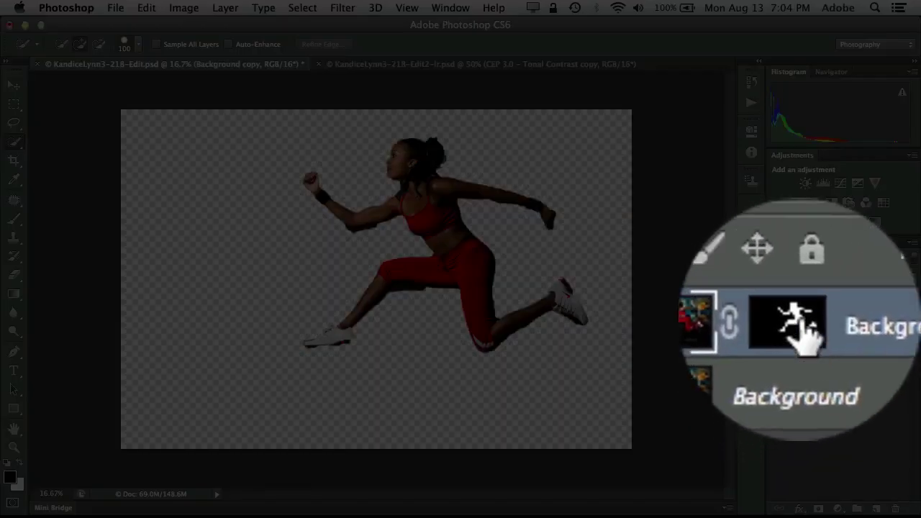
left_click(804, 335)
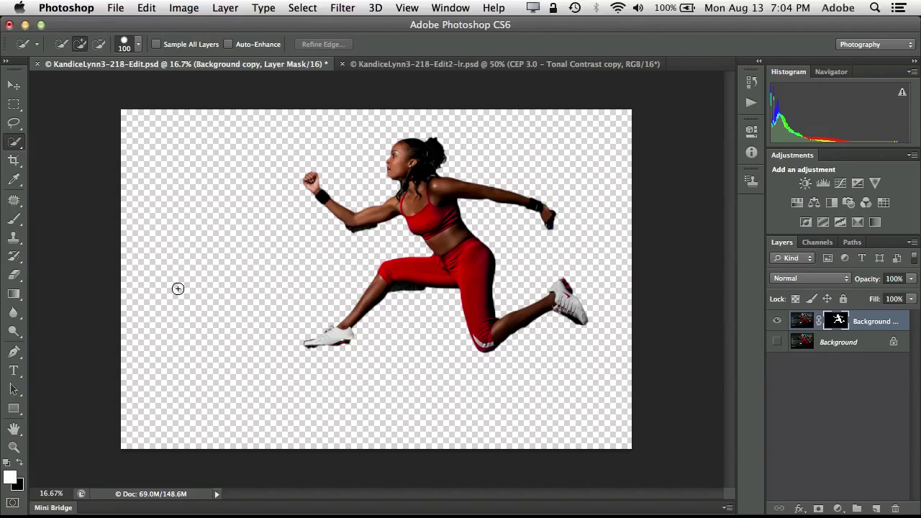
key("b")
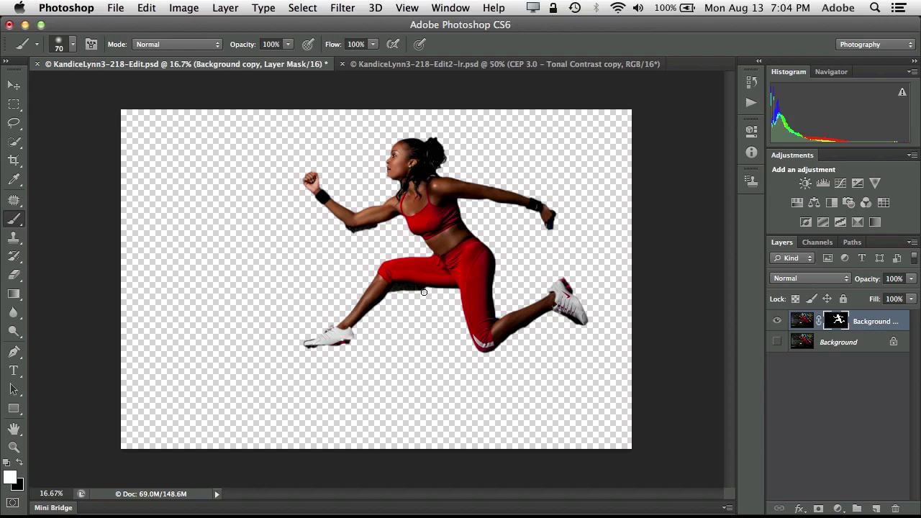
Zoom in on the thigh and paint the mask along its underside with a hard round brush.
mouse_move(415, 290)
left_mouse_down()
mouse_move(410, 312)
mouse_move(409, 339)
left_mouse_up()
left_click(19, 465)
key("z")
mouse_move(403, 308)
left_mouse_down()
mouse_move(462, 310)
mouse_move(389, 312)
mouse_move(477, 309)
left_mouse_up()
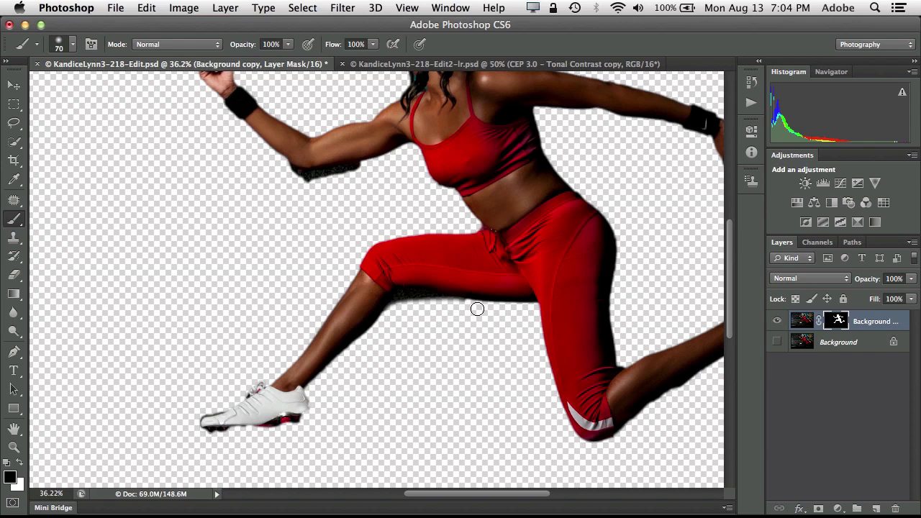
left_click(72, 46)
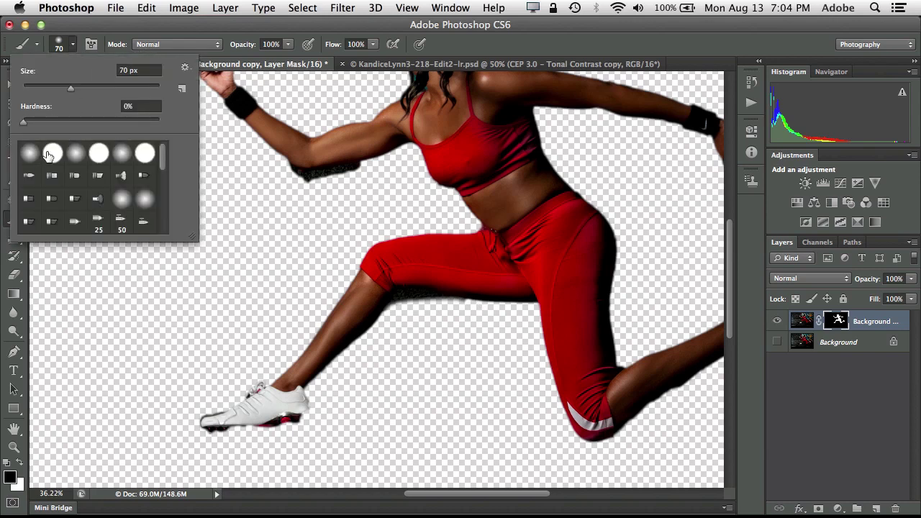
left_click(52, 150)
left_click(456, 317)
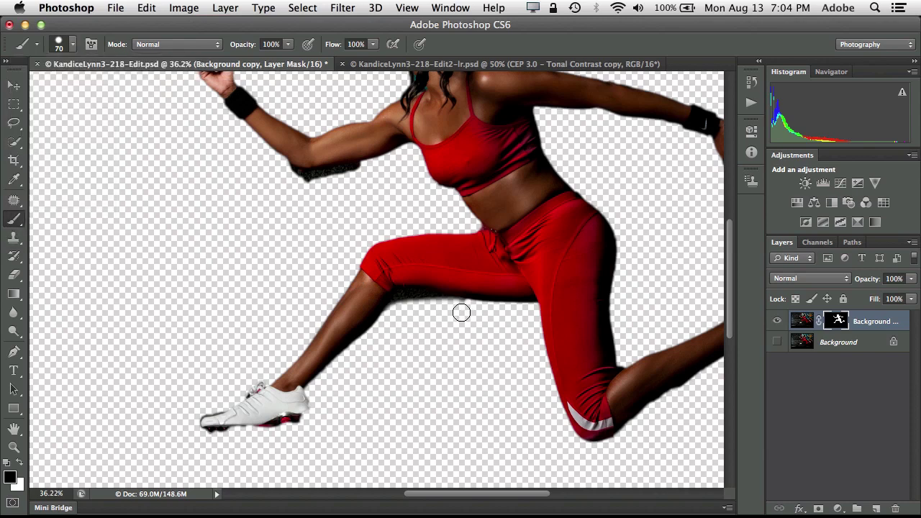
mouse_move(462, 310)
left_mouse_down()
mouse_move(413, 302)
mouse_move(396, 312)
mouse_move(451, 306)
mouse_move(449, 287)
mouse_move(431, 288)
mouse_move(418, 291)
mouse_move(508, 292)
left_mouse_up()
Clean the mask along the shoe's sole and toe, restoring the top of the shoe.
key("x")
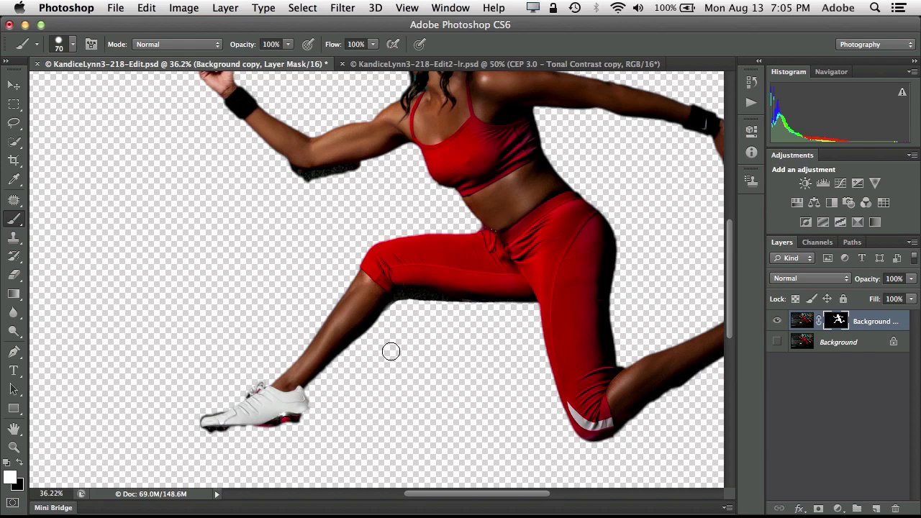
mouse_move(285, 407)
left_mouse_down()
mouse_move(281, 416)
mouse_move(215, 419)
mouse_move(302, 415)
left_mouse_up()
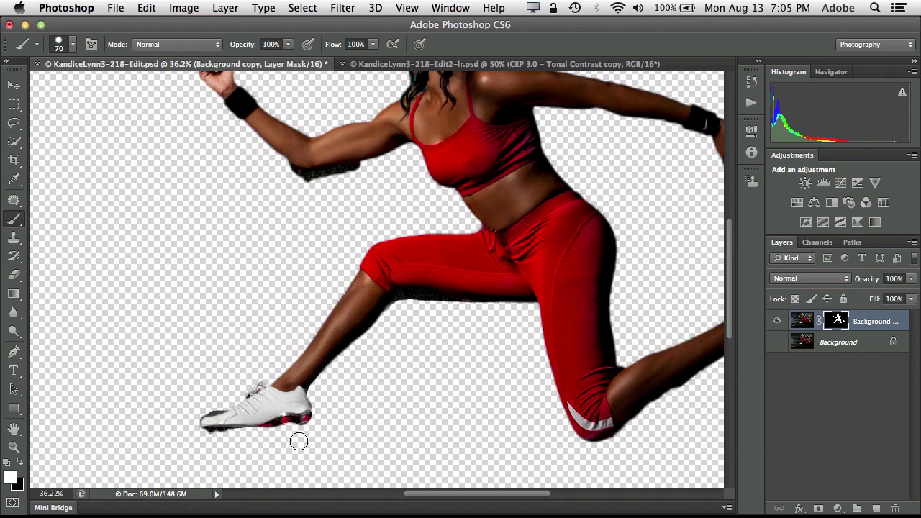
key("x")
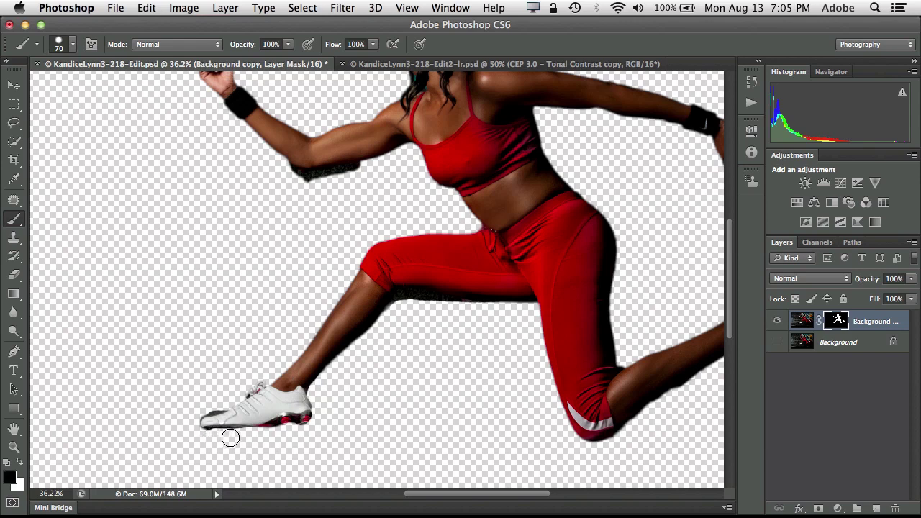
mouse_move(199, 436)
left_mouse_down()
mouse_move(220, 405)
mouse_move(195, 411)
mouse_move(190, 422)
mouse_move(238, 395)
mouse_move(249, 385)
mouse_move(241, 376)
mouse_move(277, 392)
mouse_move(257, 381)
left_mouse_up()
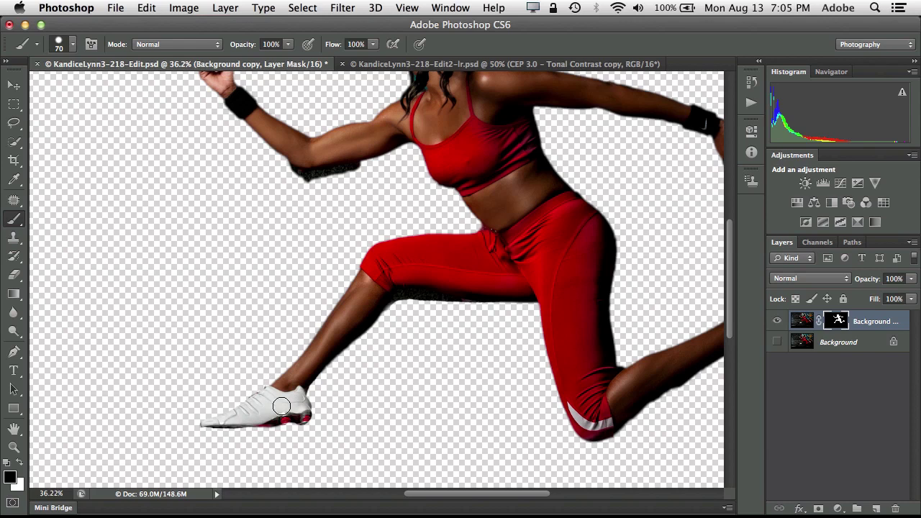
key("super+z")
key("x")
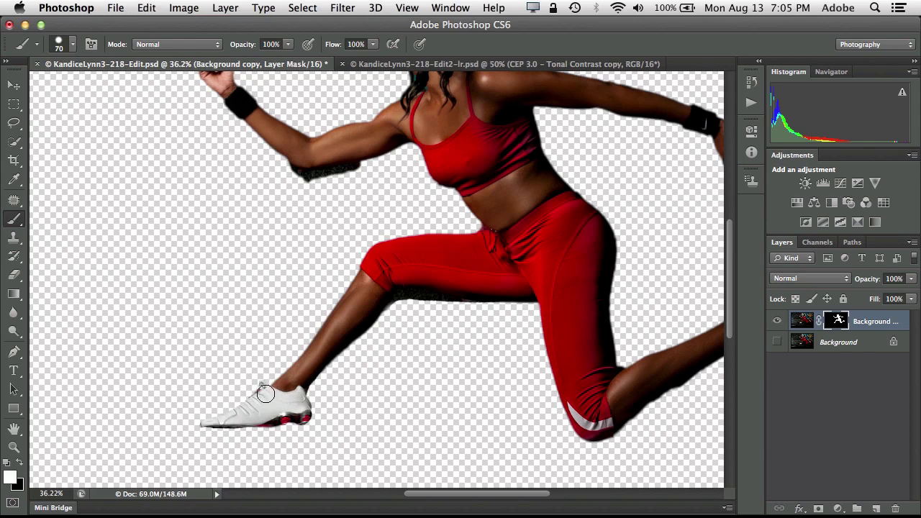
left_click_drag(268, 392, 257, 395)
Hide the dark fringe under the forearm and restore its upper edge toward the wristband.
left_click(362, 177)
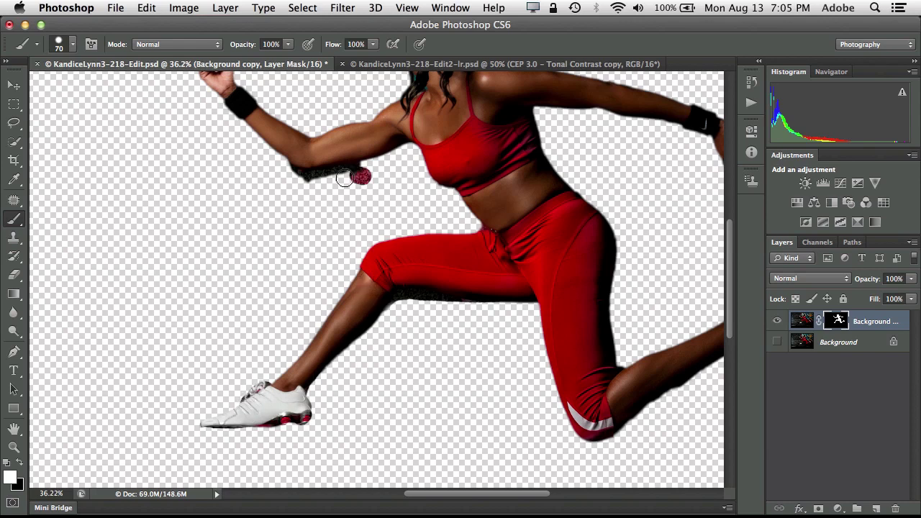
left_click_drag(345, 179, 364, 181)
key("ctrl+z")
key("x")
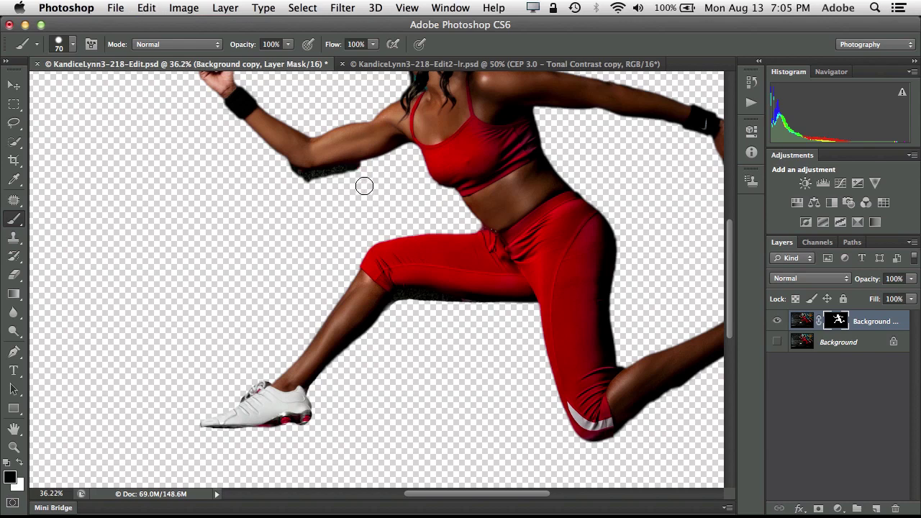
mouse_move(364, 185)
left_mouse_down()
mouse_move(343, 175)
mouse_move(360, 172)
mouse_move(343, 172)
mouse_move(366, 168)
mouse_move(316, 181)
mouse_move(287, 176)
mouse_move(349, 176)
left_mouse_up()
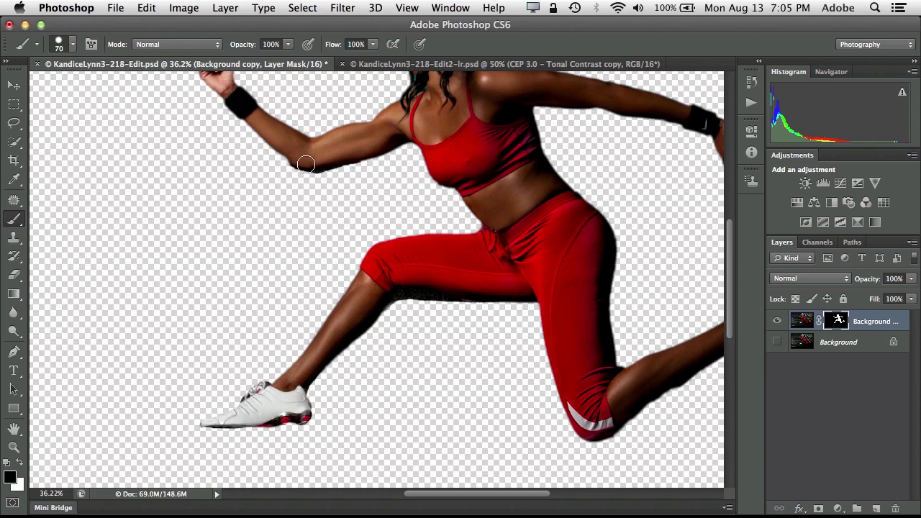
key("x")
mouse_move(284, 152)
left_mouse_down()
mouse_move(248, 121)
mouse_move(239, 142)
mouse_move(248, 135)
left_mouse_up()
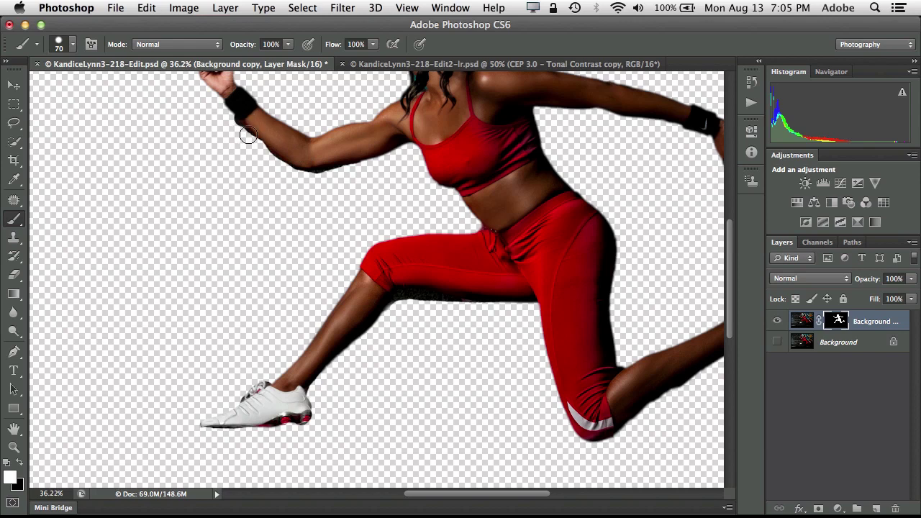
key("x")
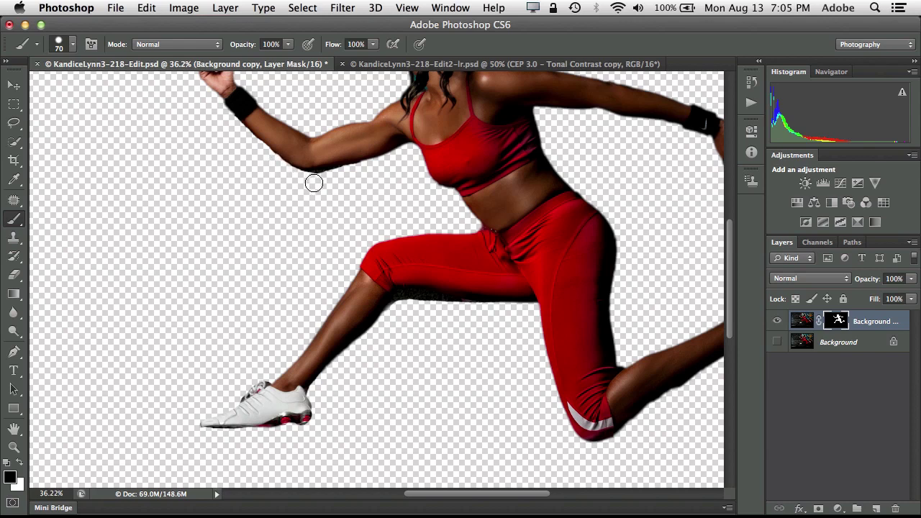
mouse_move(481, 147)
left_mouse_down()
mouse_move(417, 240)
mouse_move(419, 287)
left_mouse_up()
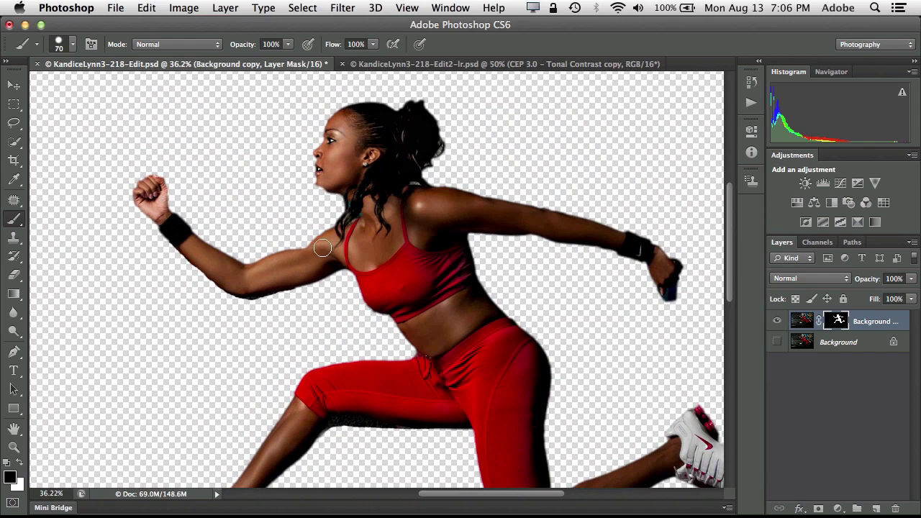
Touch up the mask at the shoulder, restore the front fist's top edge and the rear arm's lower edge.
left_click_drag(321, 249, 302, 256)
key("super+z")
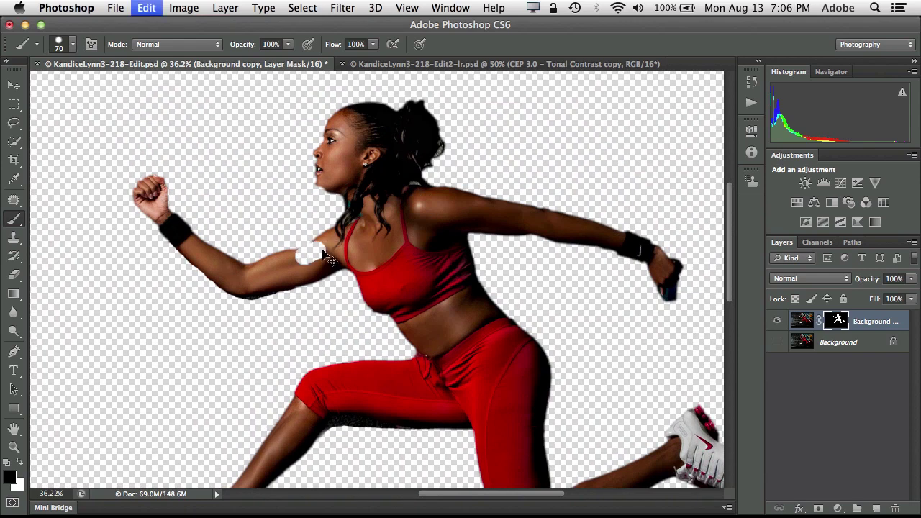
key("x")
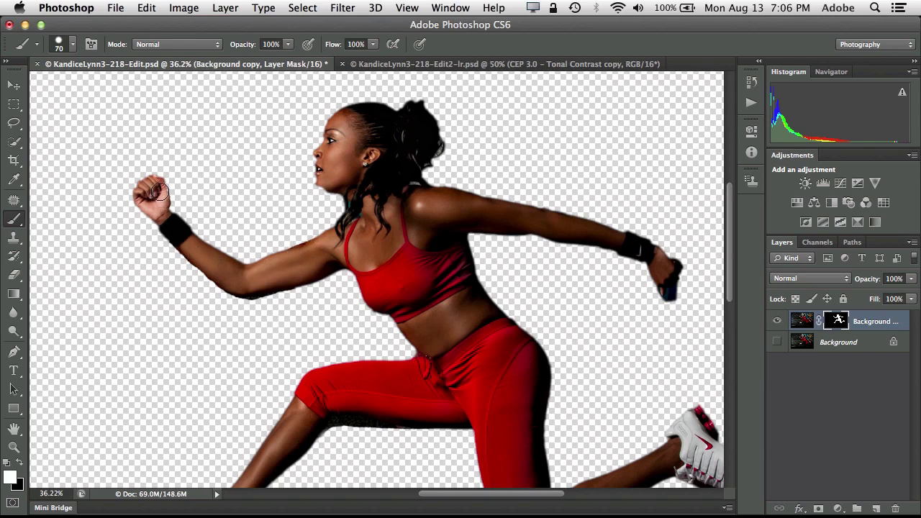
left_click_drag(161, 188, 145, 199)
key("x")
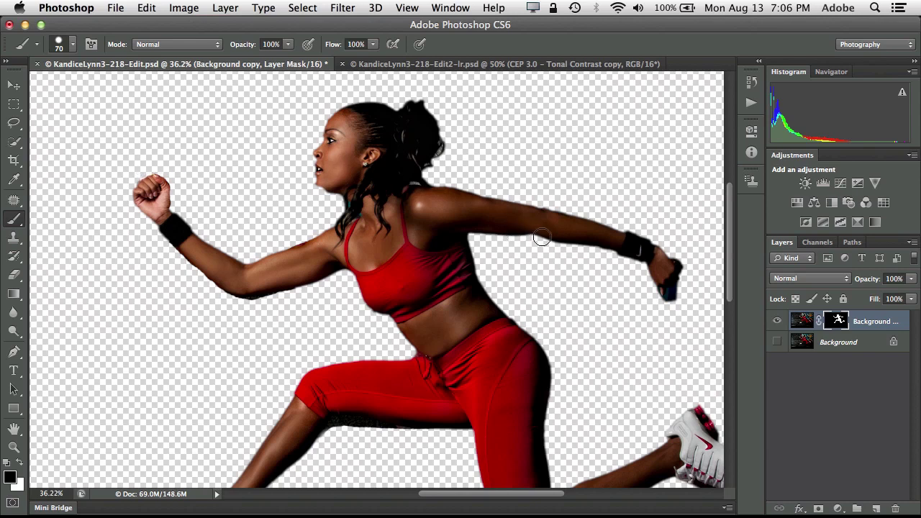
key("x")
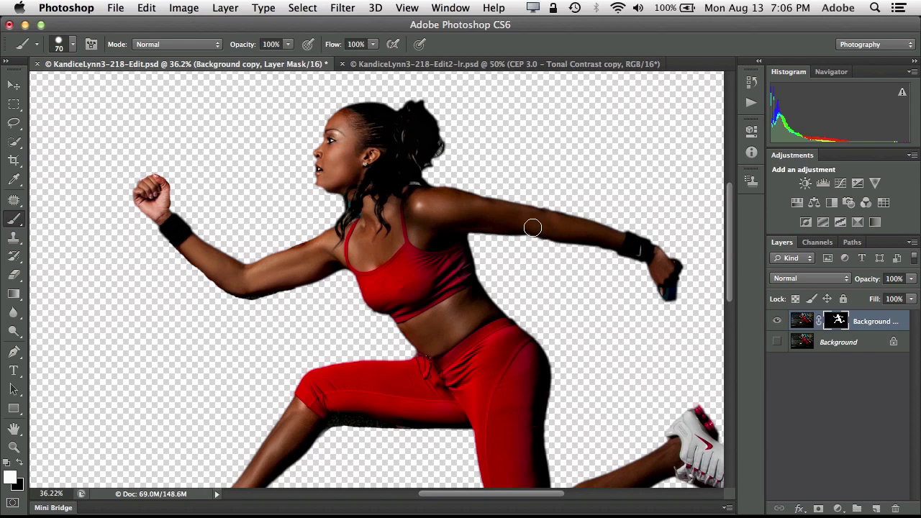
left_click_drag(529, 228, 618, 246)
left_click_drag(547, 255, 543, 267)
scroll(415, 184, "down", 3)
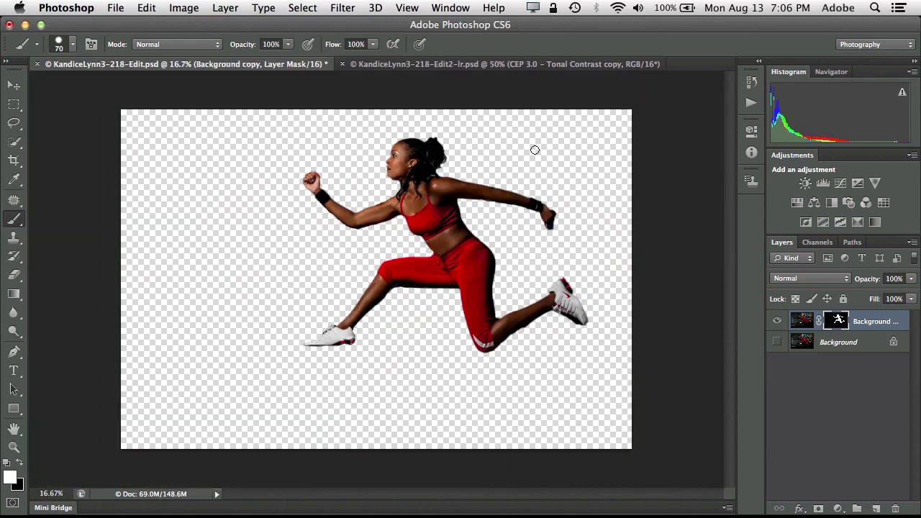
left_click(475, 66)
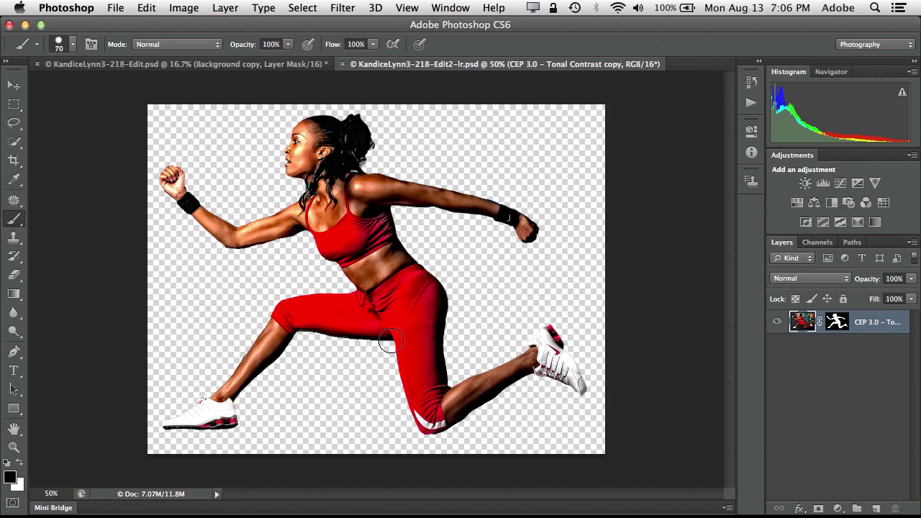
With a smaller brush on the layer mask, paint black to hide the leftover patch under the front arm.
left_click(836, 324)
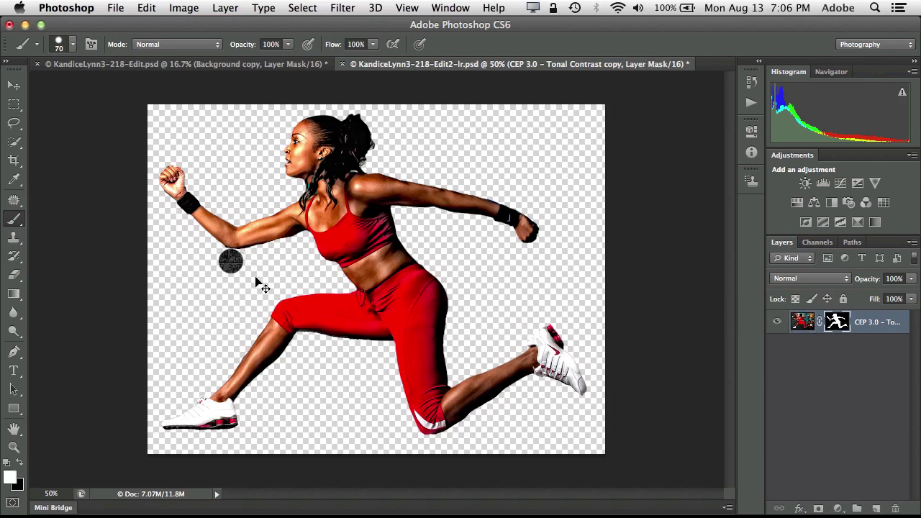
key("bracketleft")
key("bracketleft")
key("bracketleft")
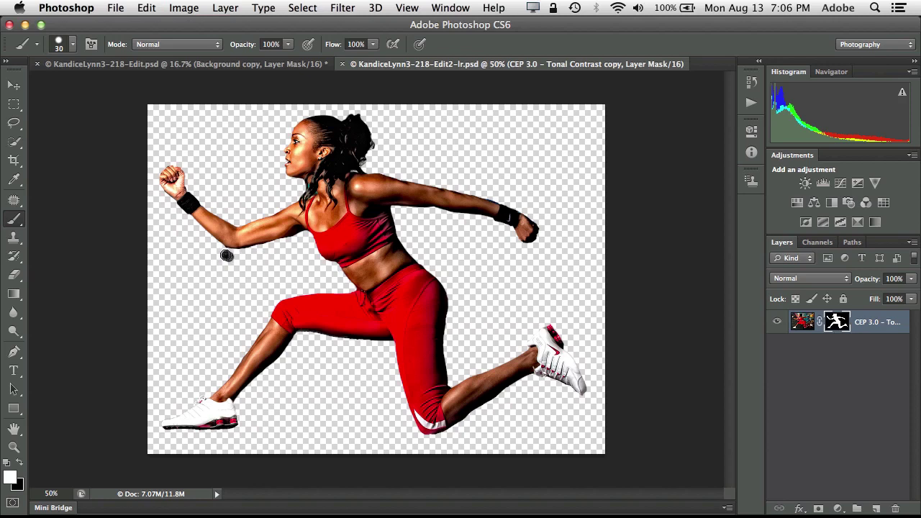
left_click(226, 255)
key("ctrl+z")
key("x")
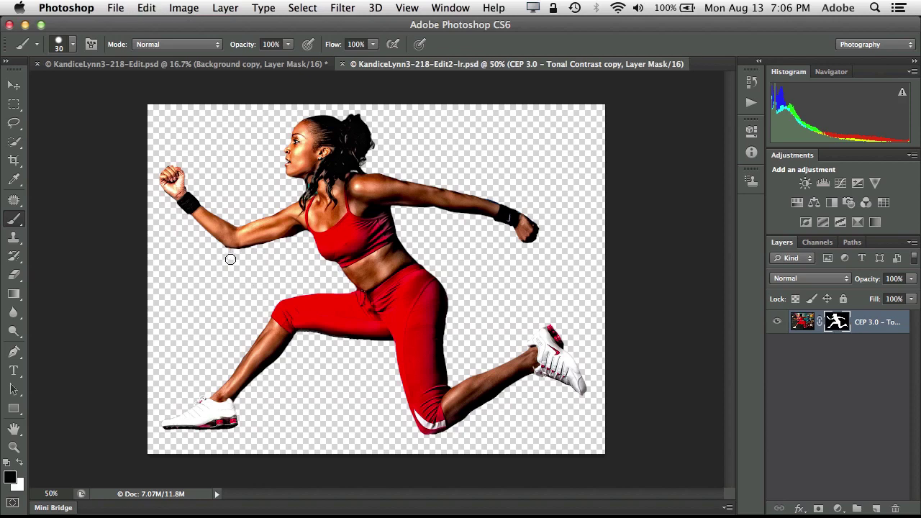
left_click(271, 244)
Save the edited runner cutout and switch over to Illustrator.
left_click(117, 8)
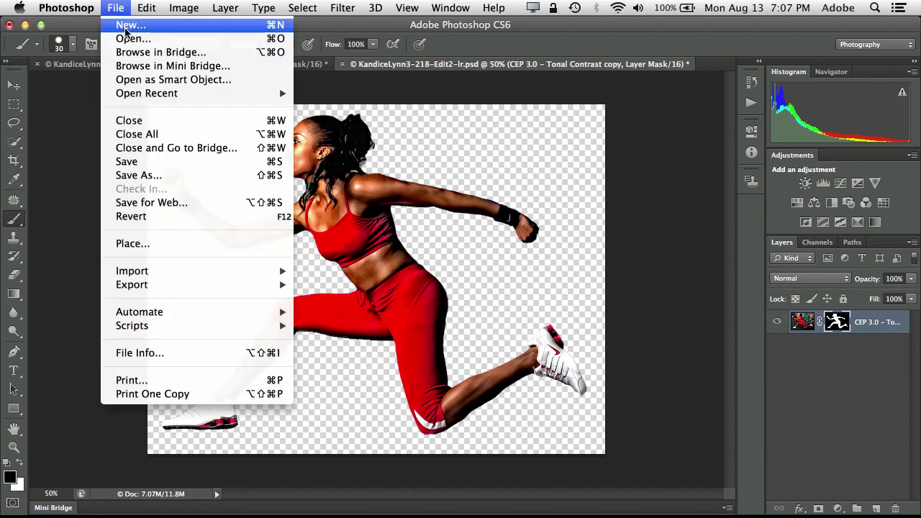
left_click(152, 161)
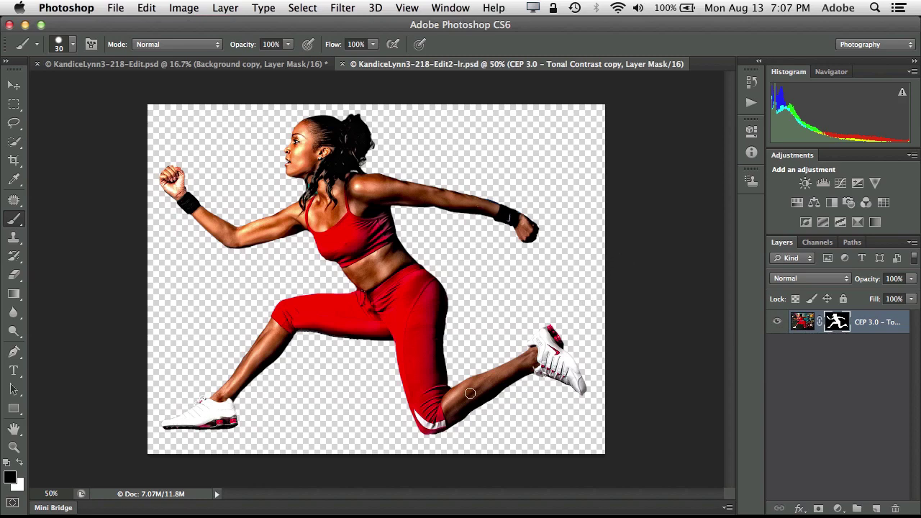
mouse_move(353, 515)
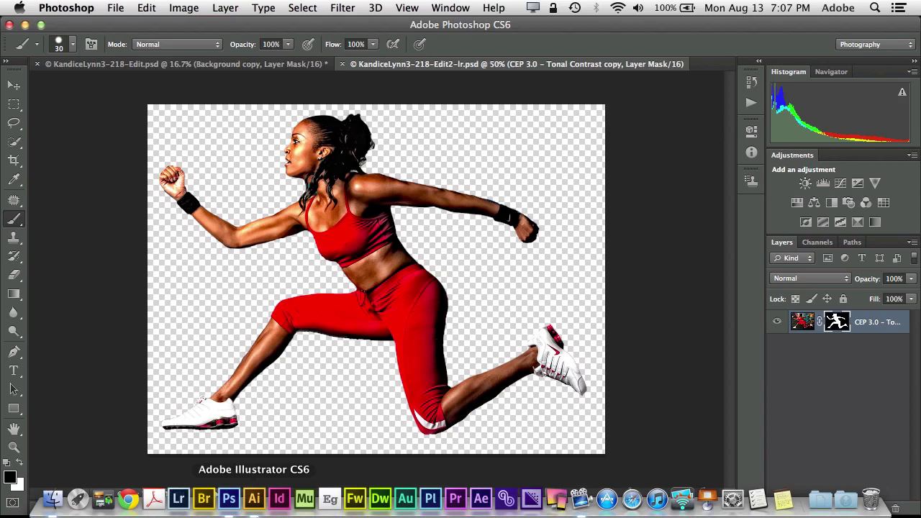
left_click(258, 508)
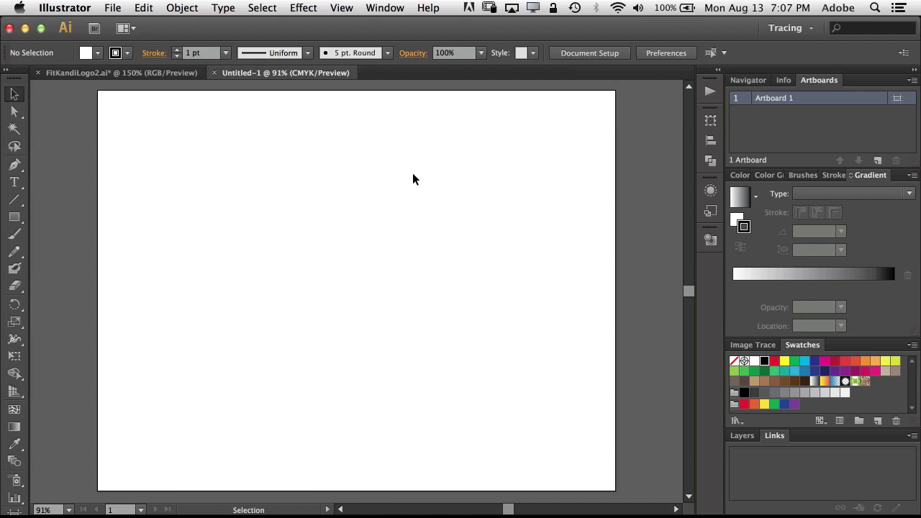
Place KandiceLynn3-218-Edit2-lr.psd from the KFit Logo folder as a linked 8-bit flat composite.
left_click(115, 9)
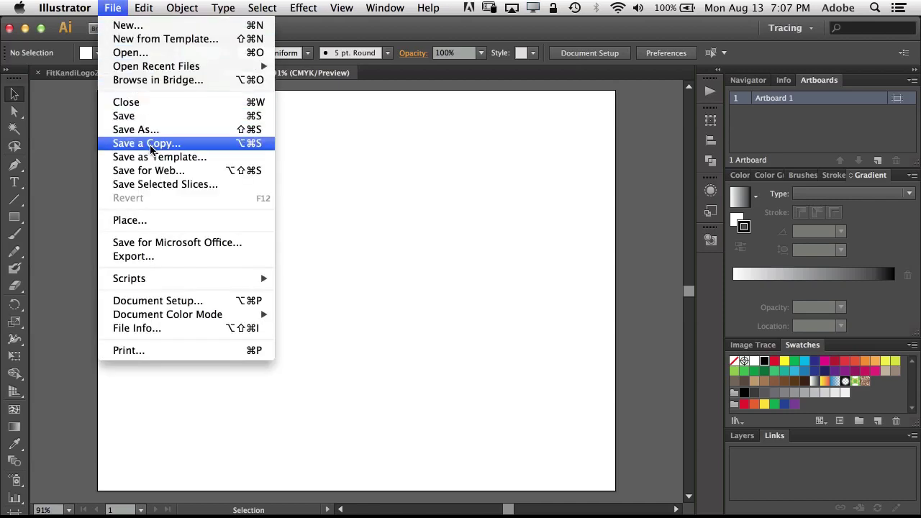
left_click(156, 219)
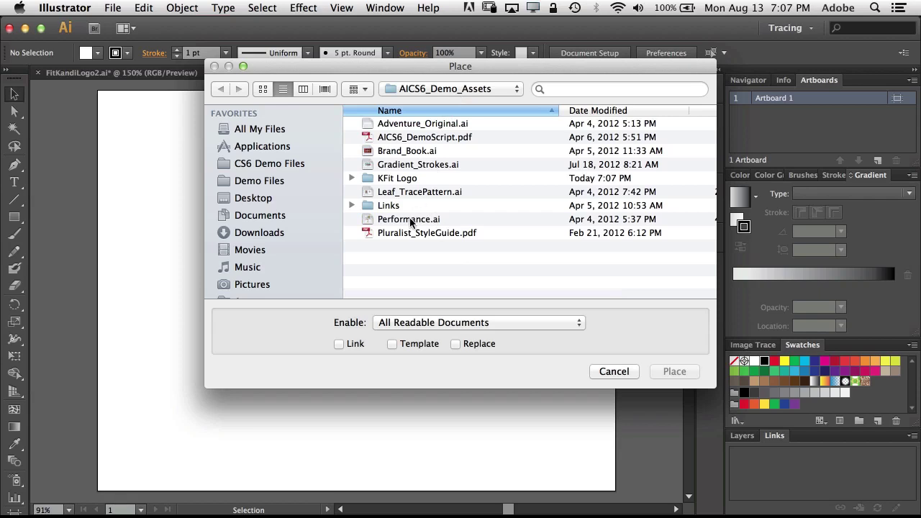
double_click(395, 179)
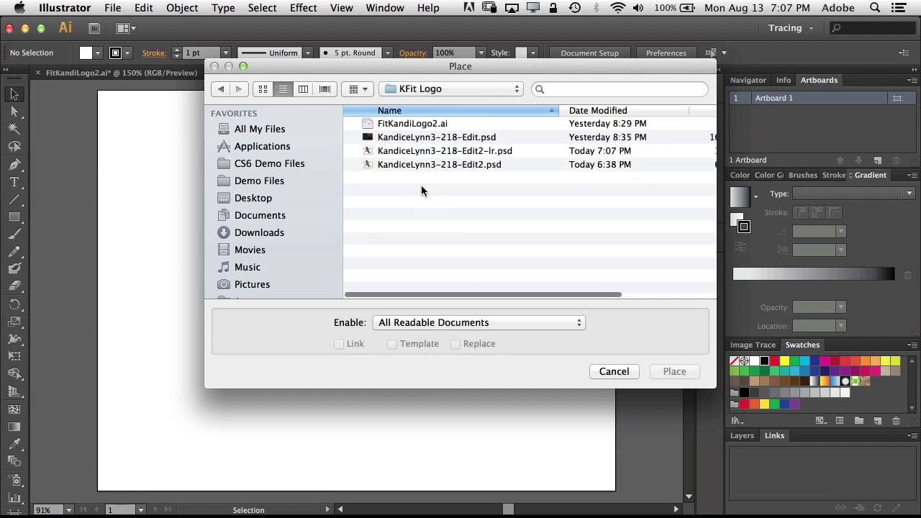
left_click(594, 110)
left_click(484, 124)
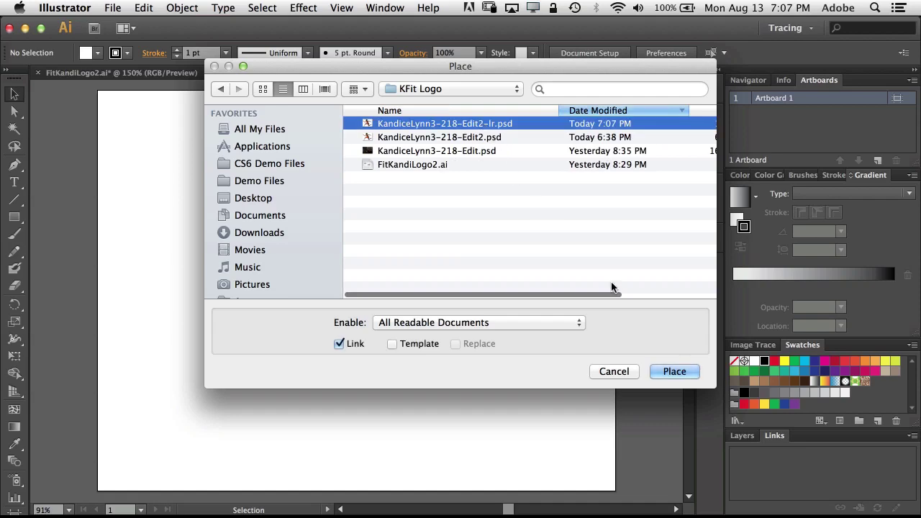
left_click(675, 371)
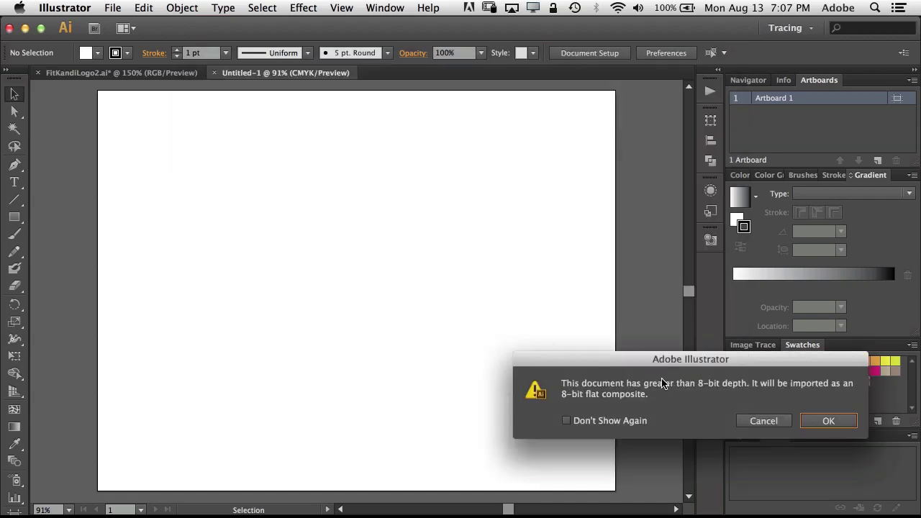
left_click(625, 423)
left_click(824, 422)
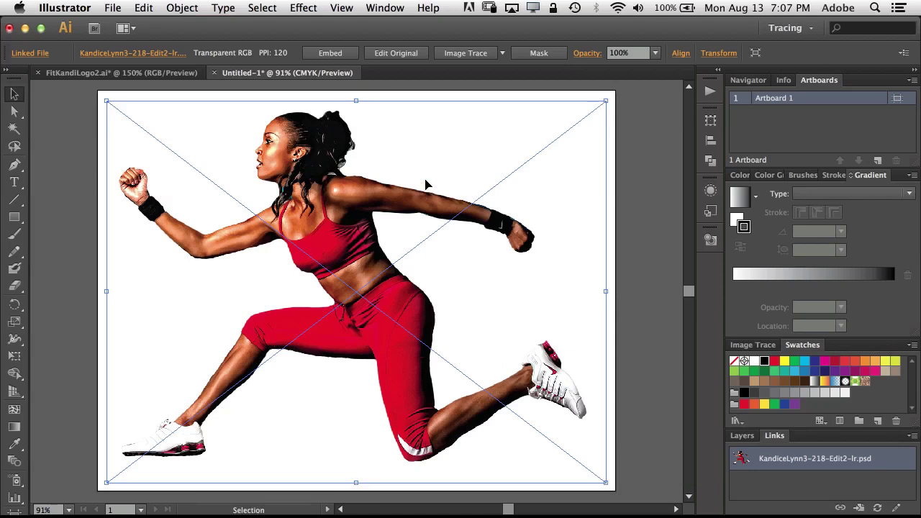
Zoom out to the whole artboard and trace the runner photo with the Low Fidelity Photo preset.
key("a")
key("super+minus")
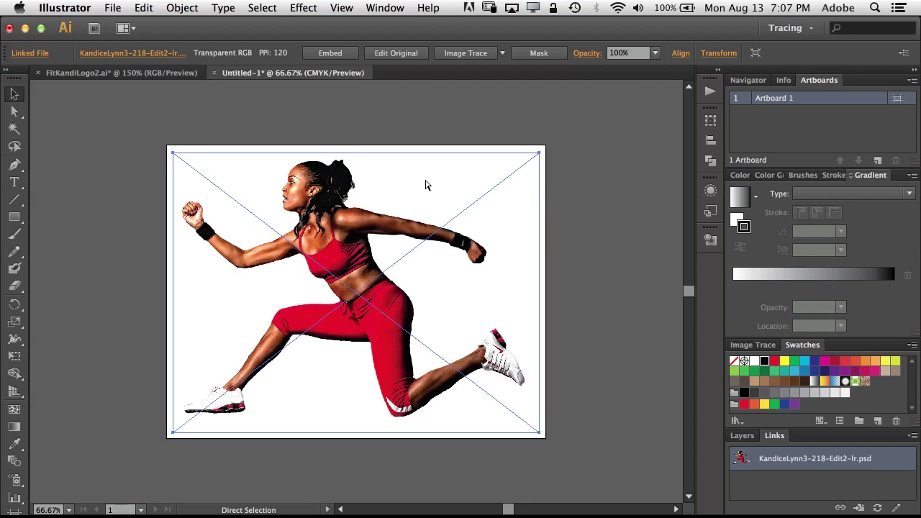
key("v")
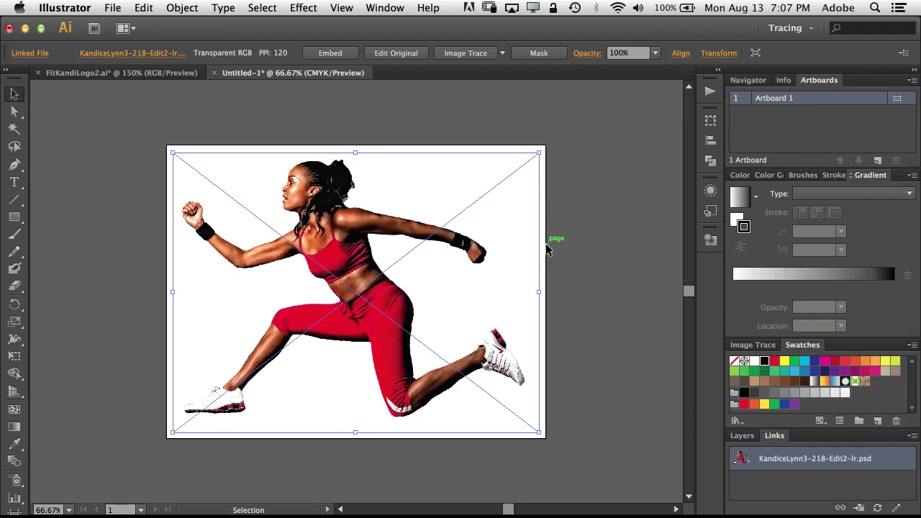
left_click(752, 345)
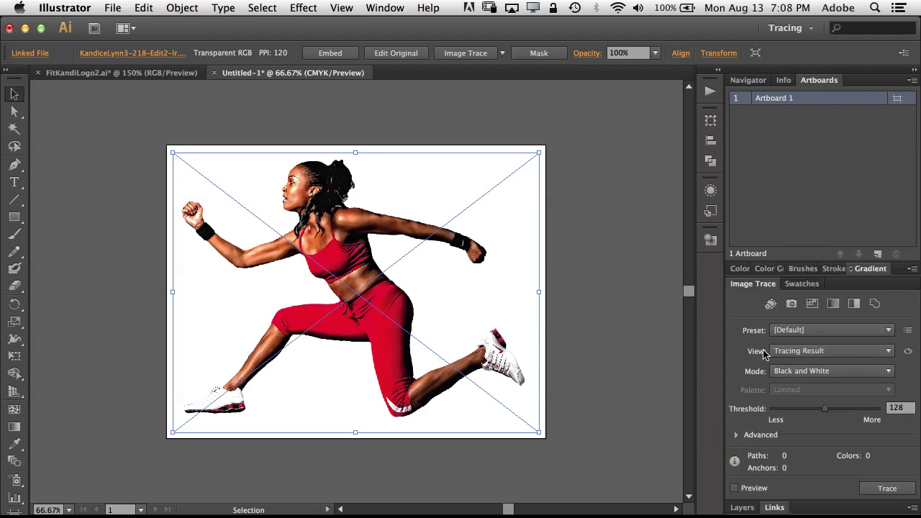
left_click(806, 331)
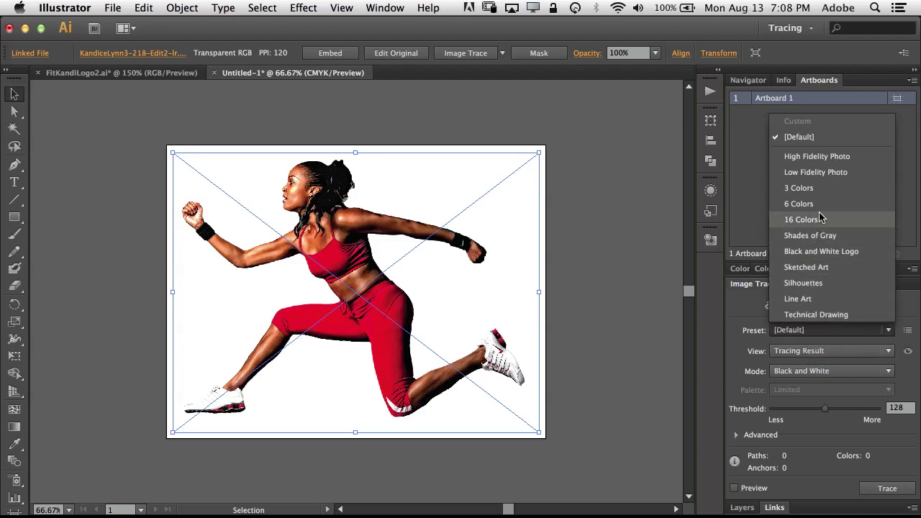
left_click(822, 173)
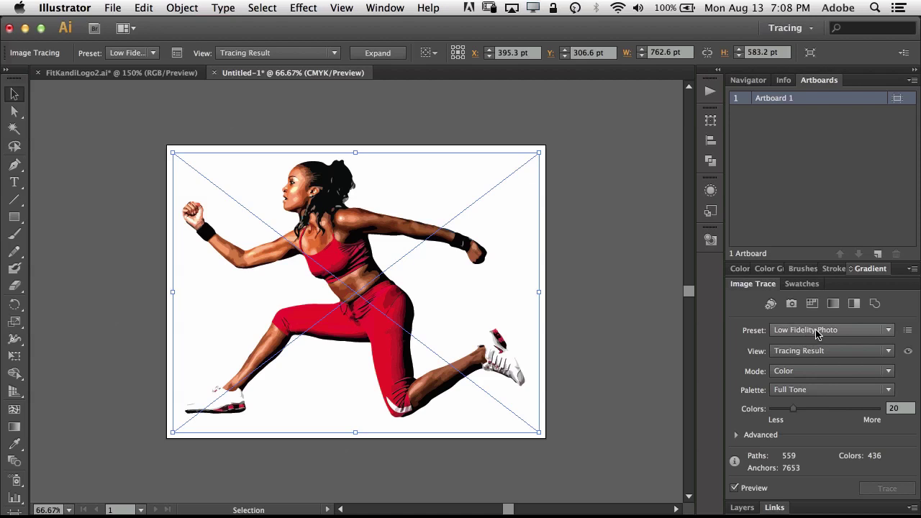
Compare the Silhouettes and Black and White Logo trace presets, settling on Silhouettes.
left_click(820, 331)
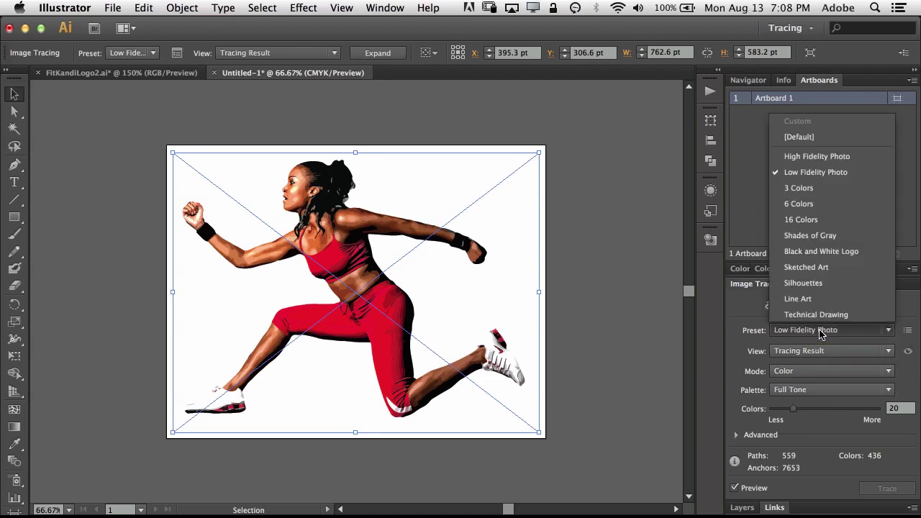
left_click(822, 288)
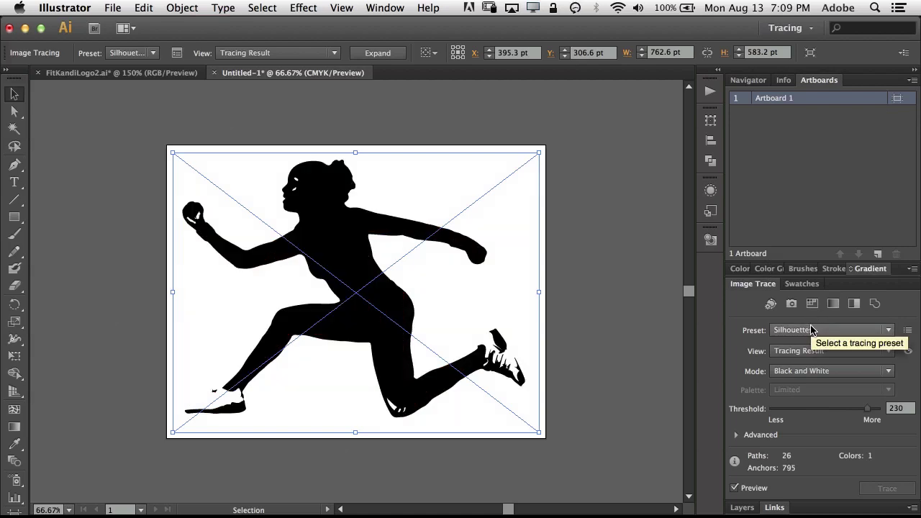
left_click(819, 332)
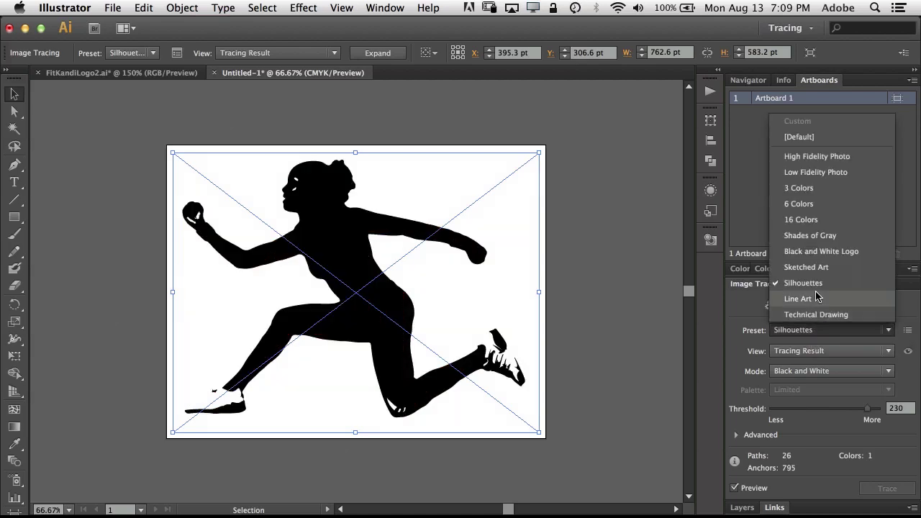
left_click(820, 253)
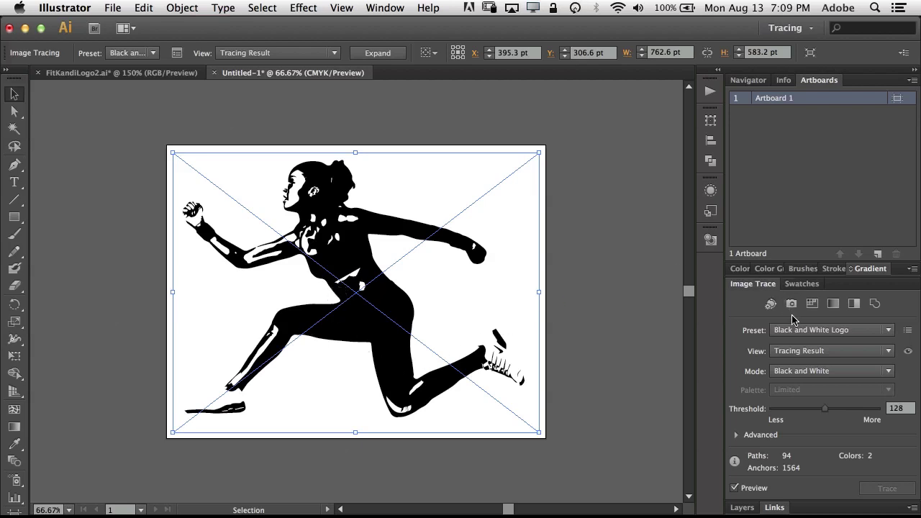
left_click(811, 331)
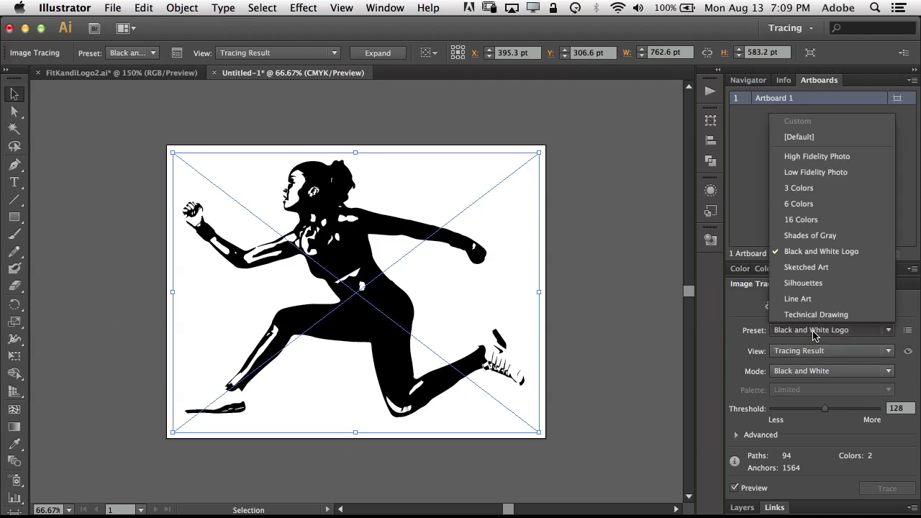
left_click(804, 284)
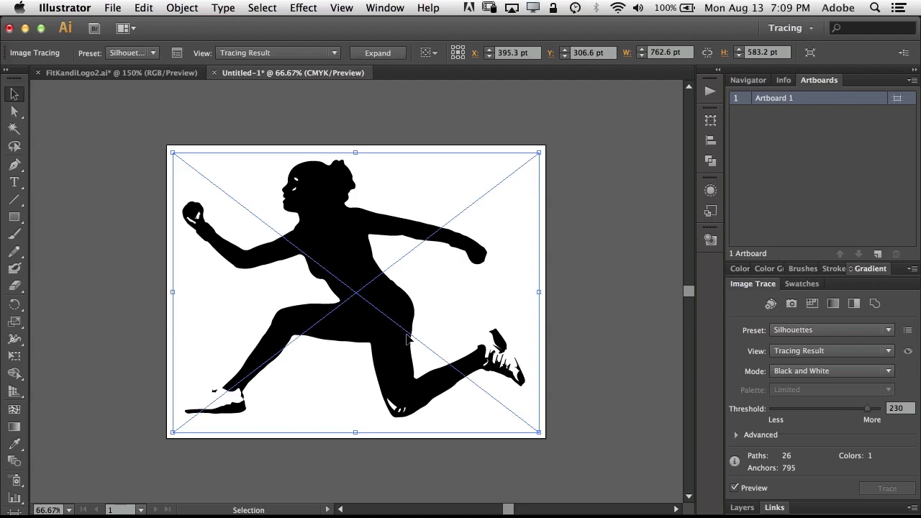
Expand the Silhouettes trace into editable black runner paths and copy them.
left_click(376, 54)
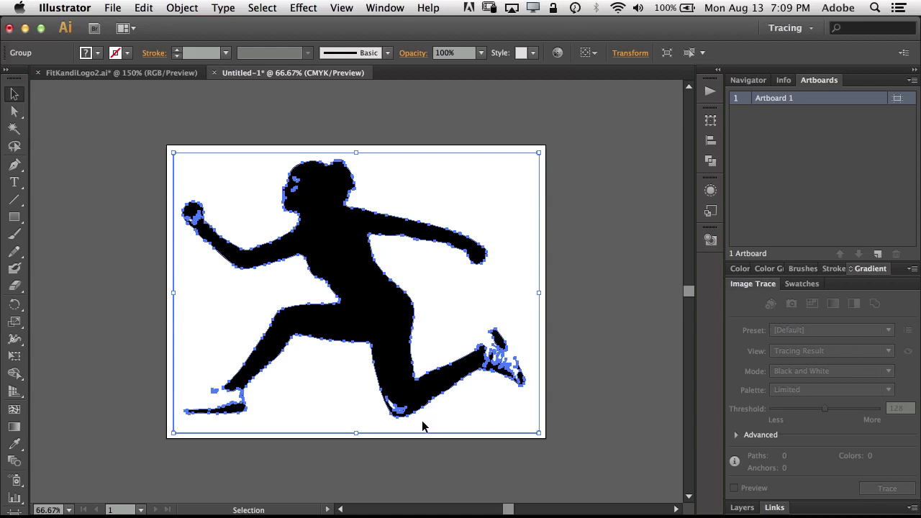
left_click(152, 9)
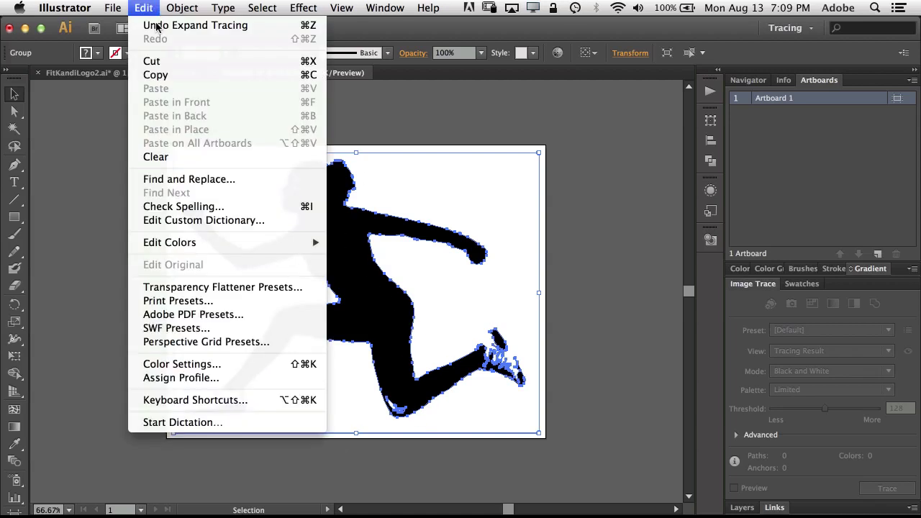
left_click(189, 78)
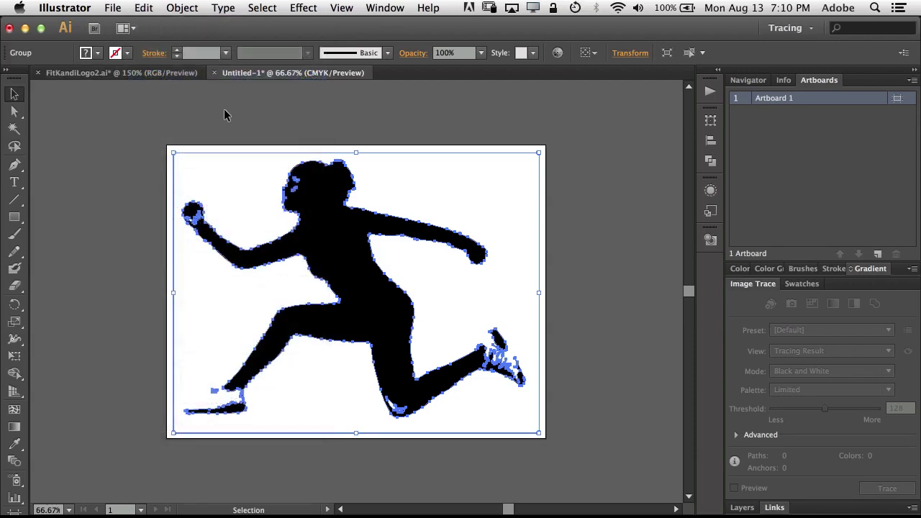
Paste the runner silhouette into FitKandiLogo2.ai and zoom out to see it whole.
left_click(166, 73)
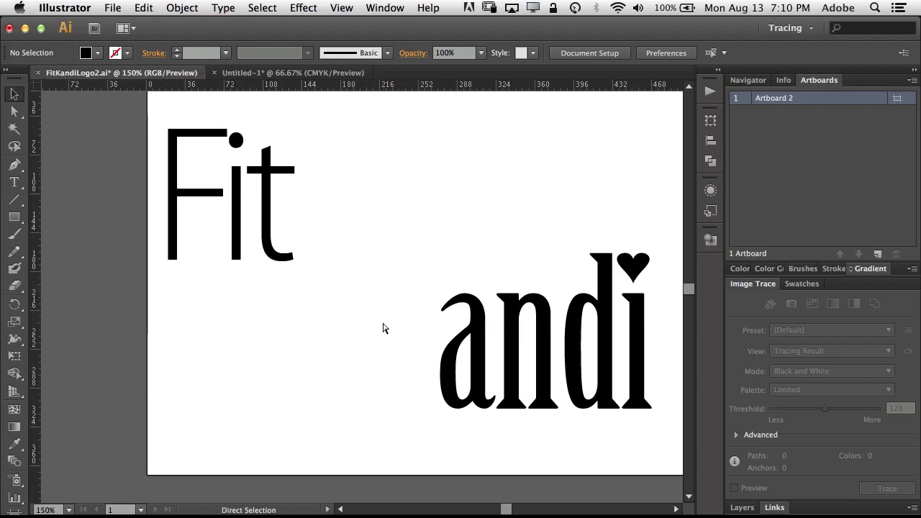
key("super+v")
key("super+minus")
key("super+minus")
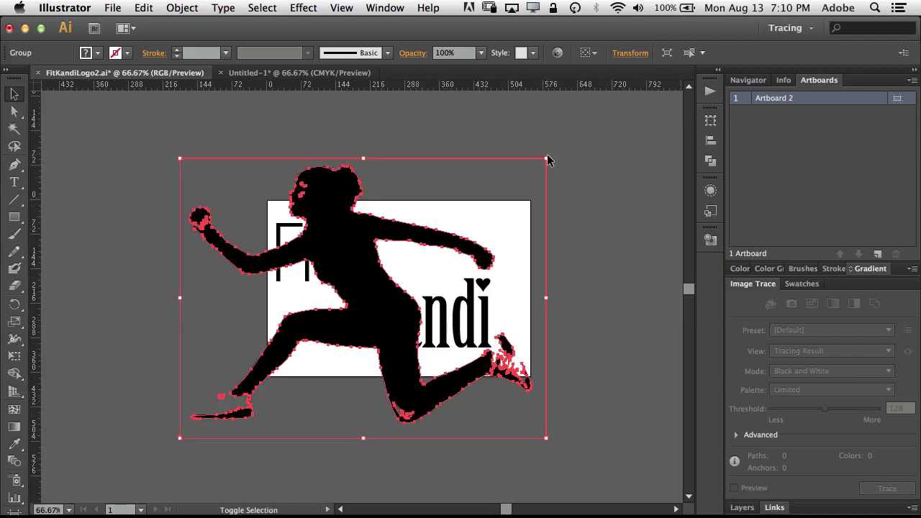
Shrink the silhouette to about 238 pt wide and place it between 'Fit' and 'andi'.
left_click_drag(548, 156, 400, 270)
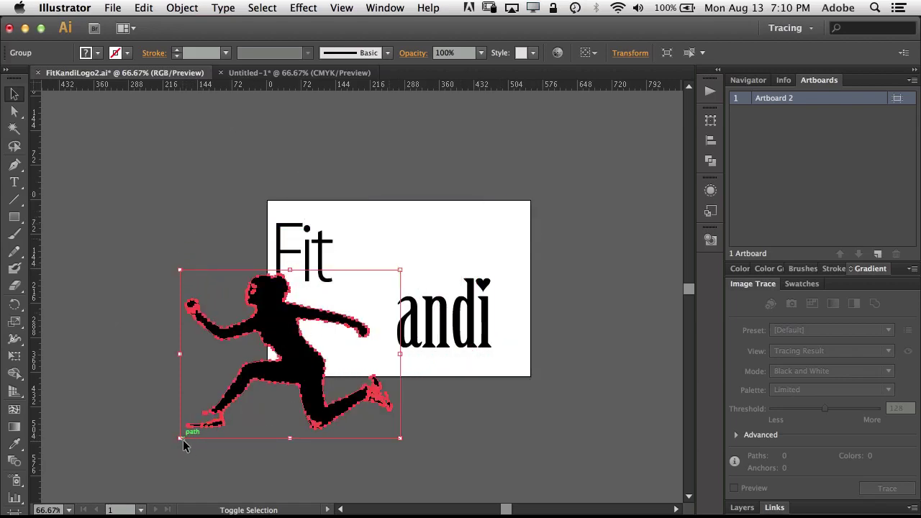
left_click_drag(183, 439, 267, 372)
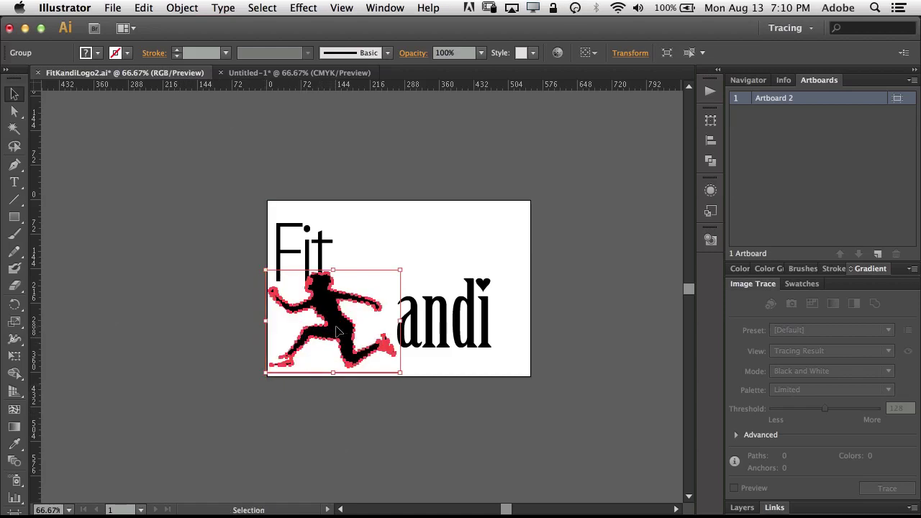
mouse_move(342, 329)
left_mouse_down()
mouse_move(364, 317)
mouse_move(355, 321)
left_mouse_up()
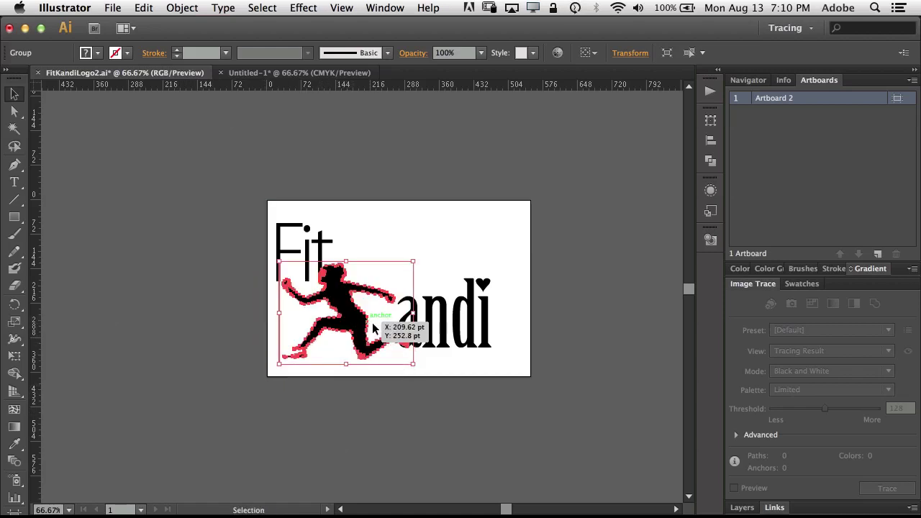
left_click_drag(279, 362, 300, 348)
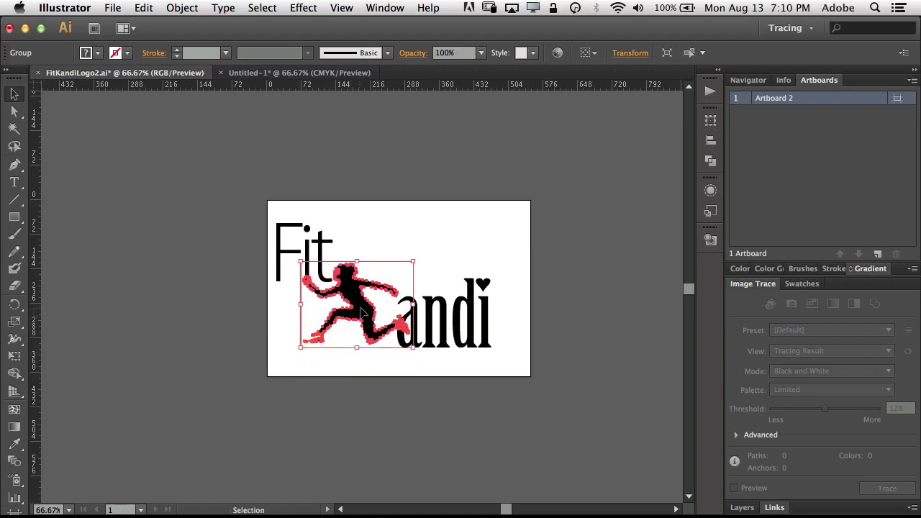
left_click_drag(360, 314, 351, 322)
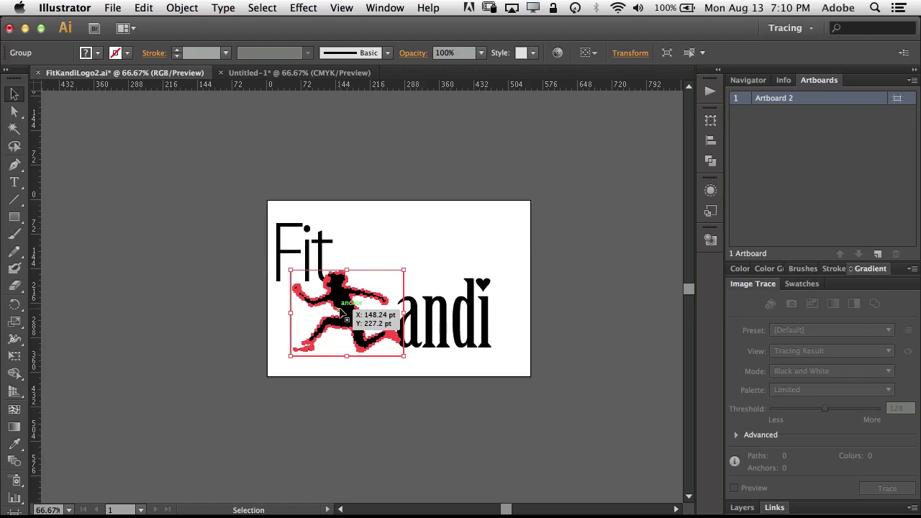
Reflect the runner silhouette across the vertical axis so she faces right toward 'andi'.
right_click(344, 312)
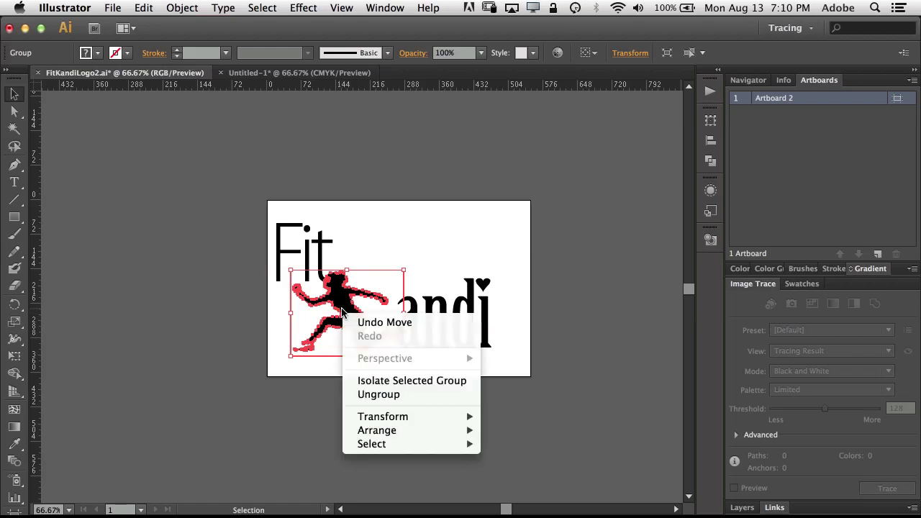
mouse_move(399, 416)
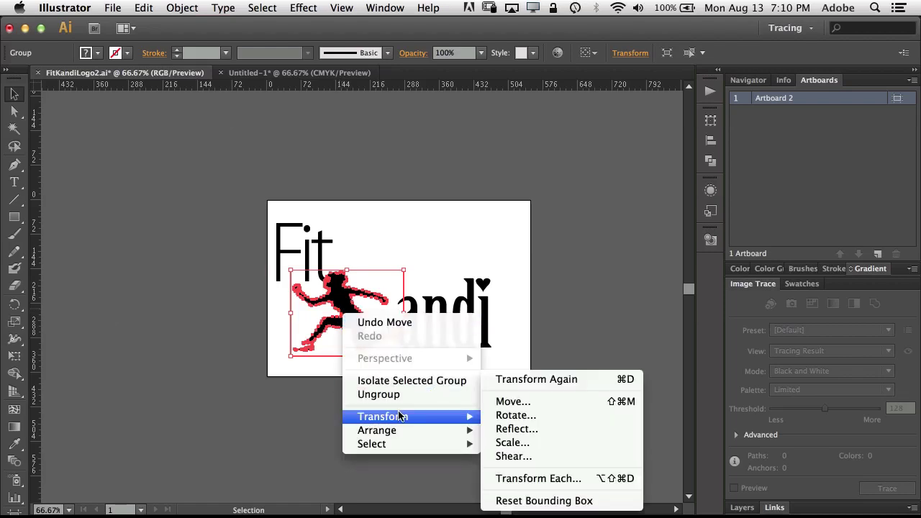
left_click(513, 428)
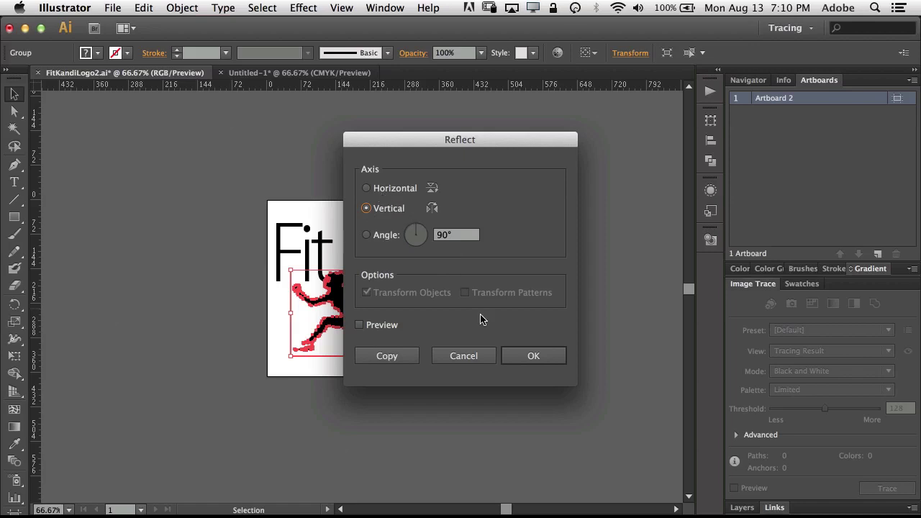
left_click(519, 356)
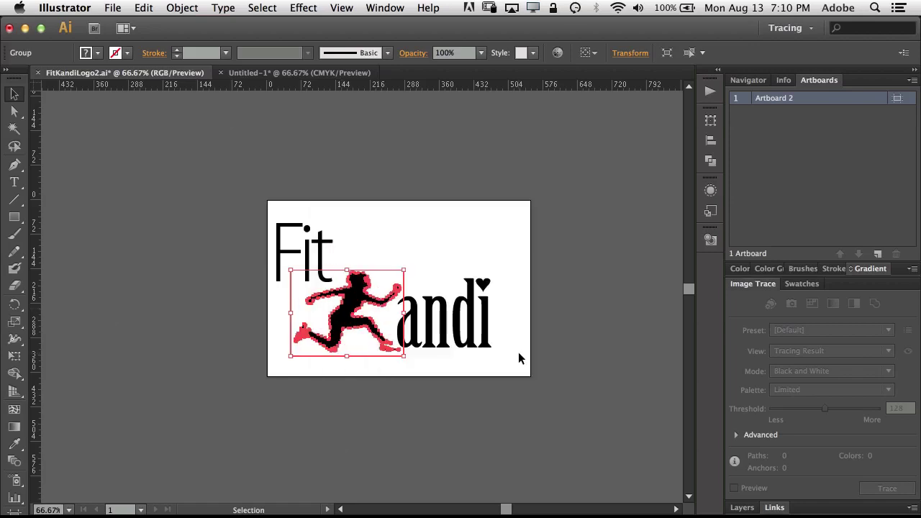
left_click(488, 231)
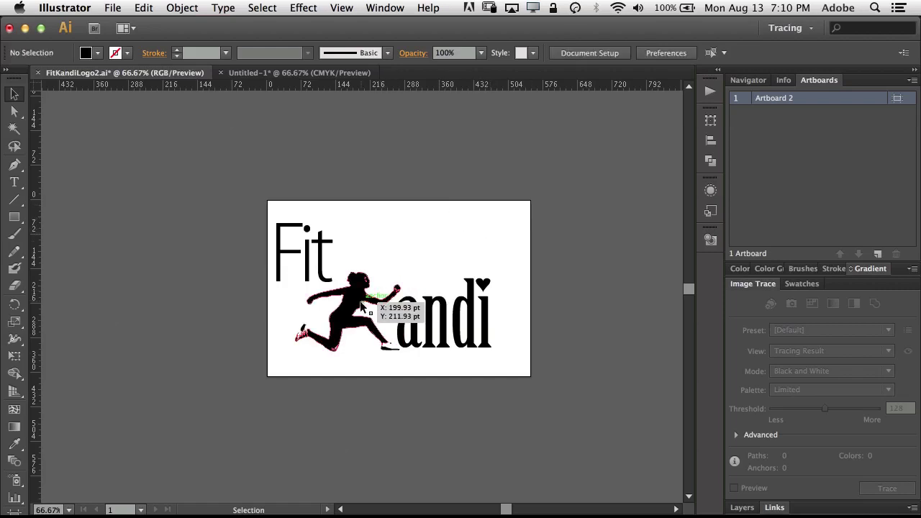
Position the runner as the K before 'andi', nudging her left and up, then deselect.
left_click_drag(352, 308, 356, 308)
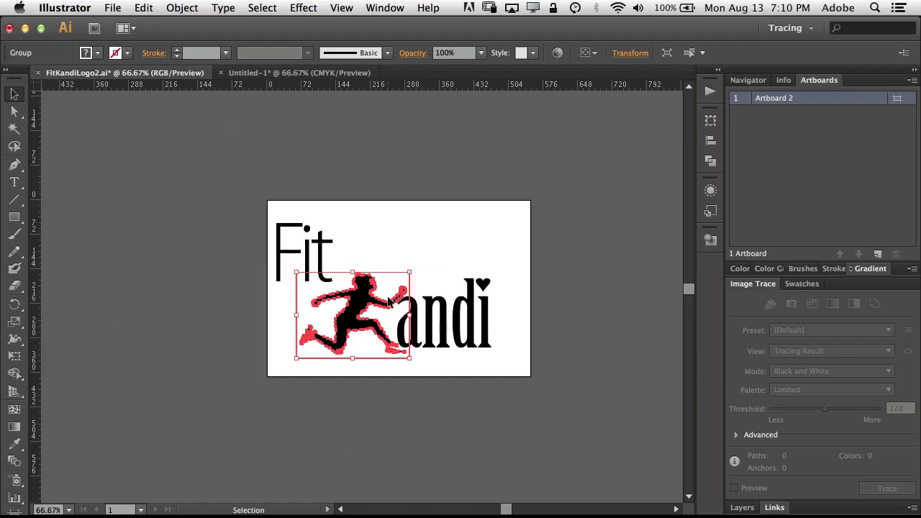
key("Left")
key("Left")
key("Left")
key("Up")
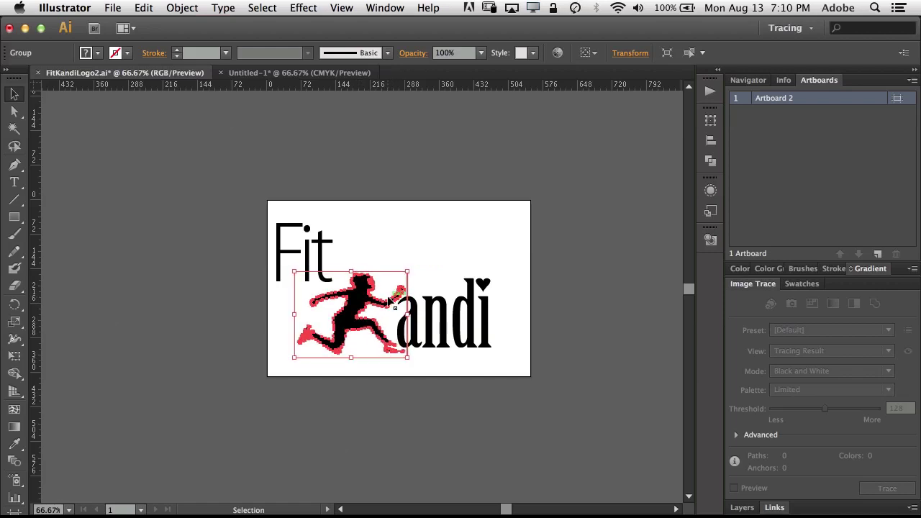
left_click(452, 234)
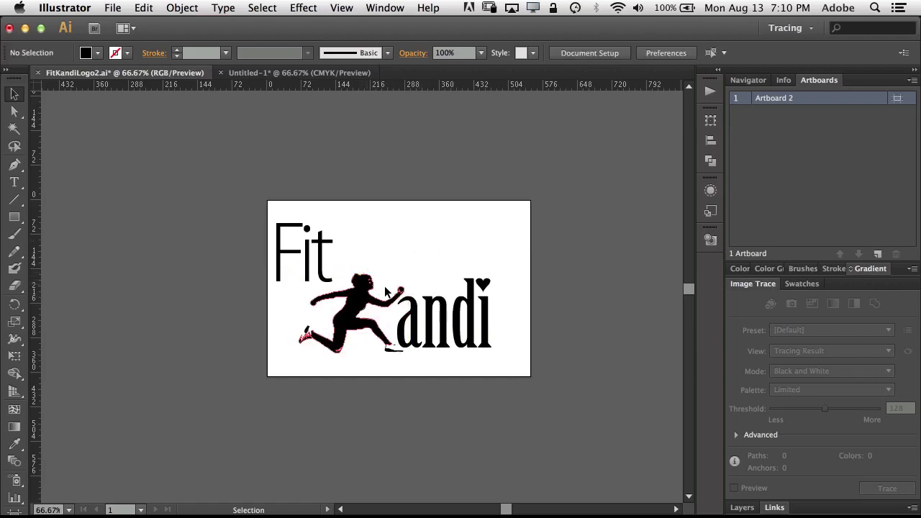